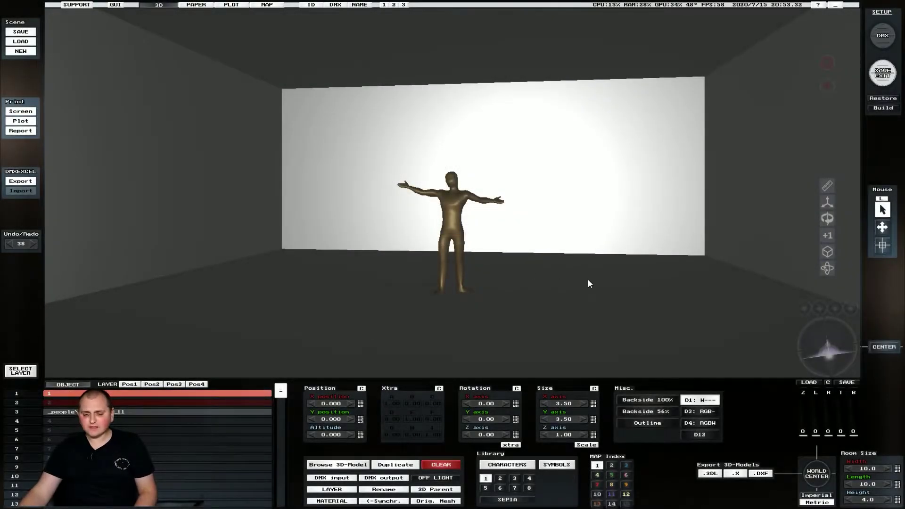
# Insert the cube_ model from the 3D library into object slot 1
pyautogui.click(586, 282)
pyautogui.moveTo(282, 493); pyautogui.dragTo(281, 389)
pyautogui.click(129, 394)
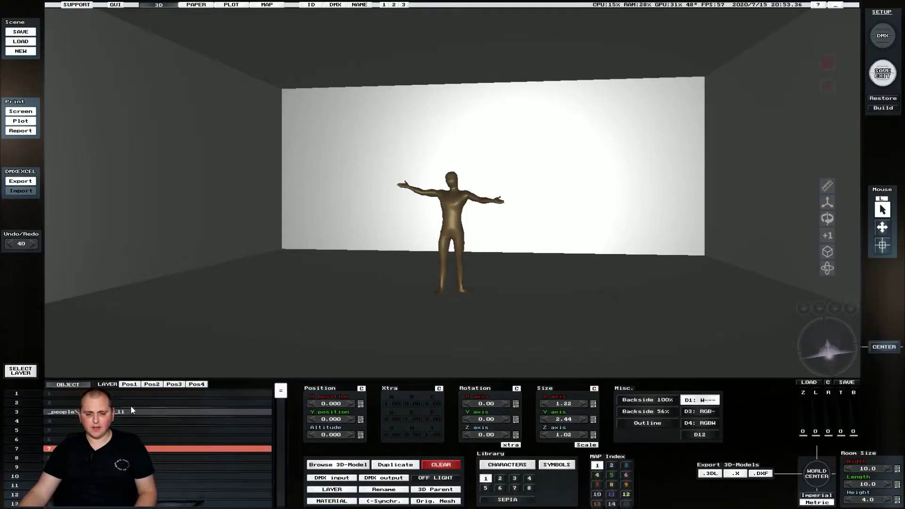
pyautogui.click(198, 393)
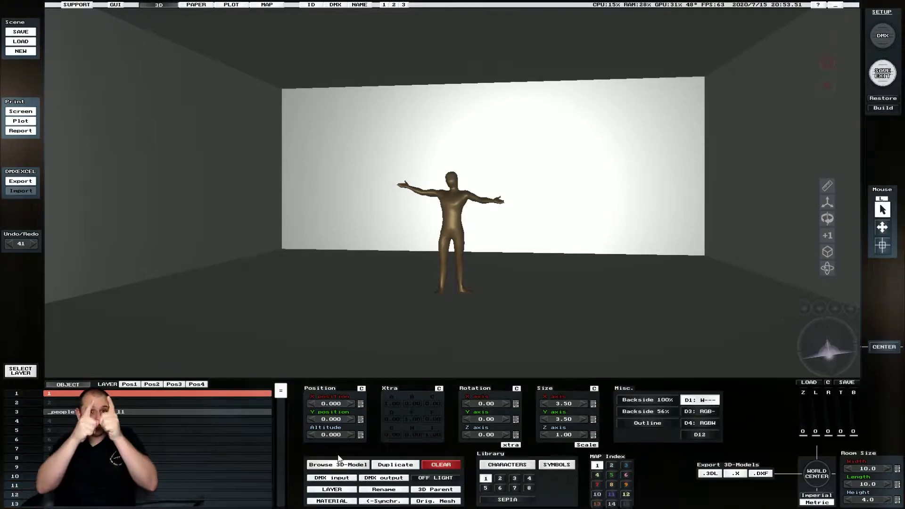
pyautogui.click(363, 466)
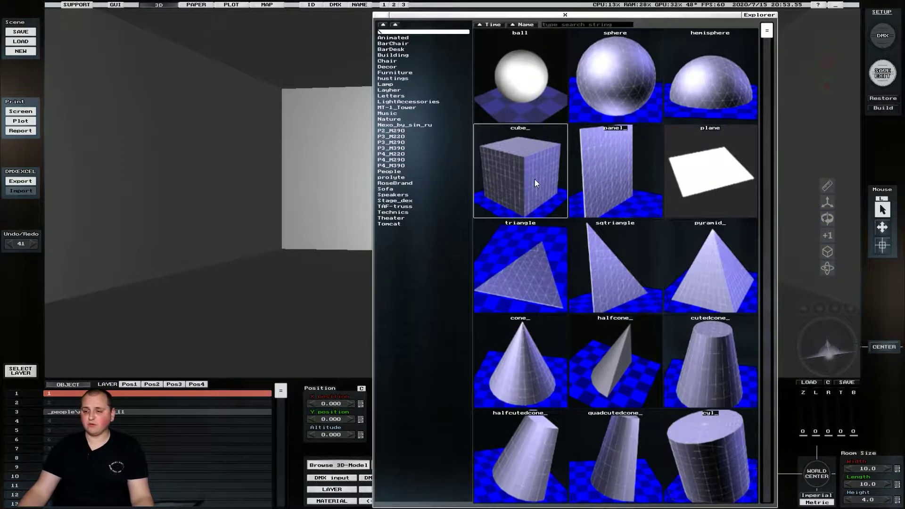
pyautogui.click(535, 179)
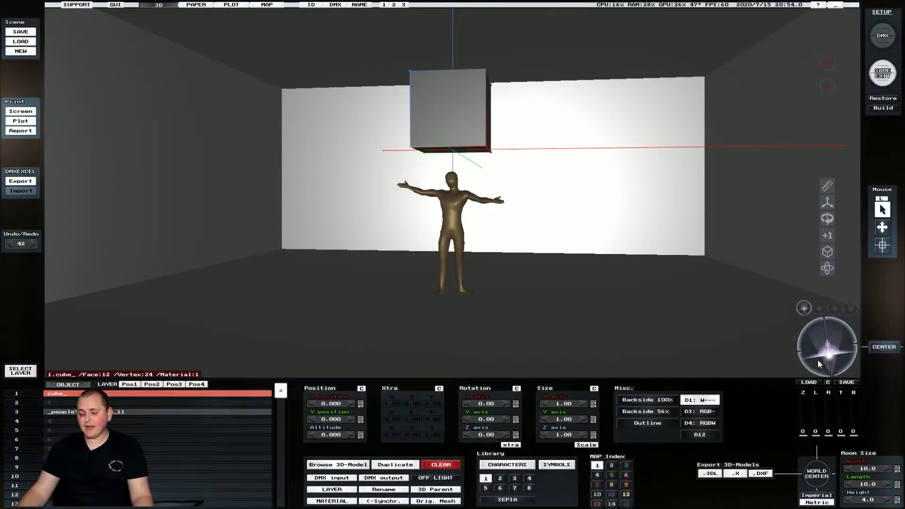
# Resize the cube to 3.50 × 3.50 × 0.50 and set its altitude to 1.500
pyautogui.moveTo(819, 364); pyautogui.dragTo(819, 364)
pyautogui.scroll(20, 562, 405)
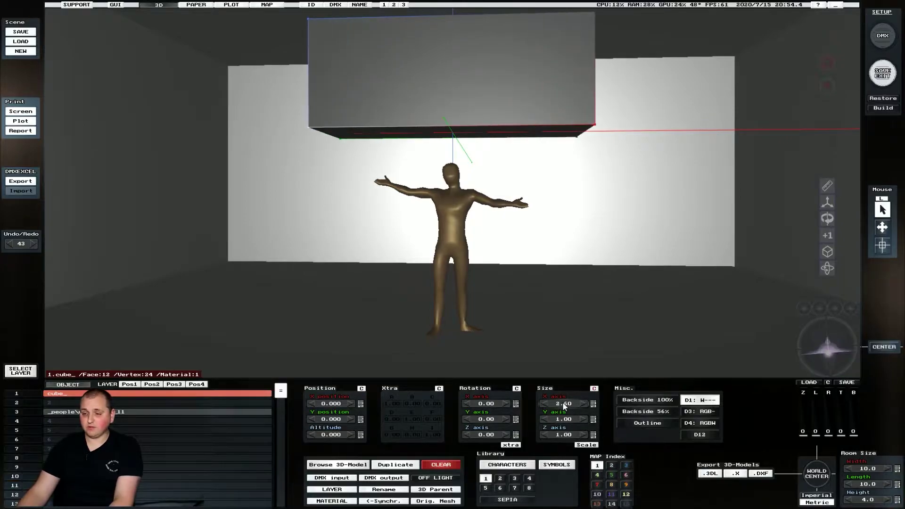
pyautogui.moveTo(564, 405); pyautogui.dragTo(567, 439)
pyautogui.moveTo(819, 347); pyautogui.dragTo(818, 344)
pyautogui.moveTo(332, 436); pyautogui.dragTo(333, 436)
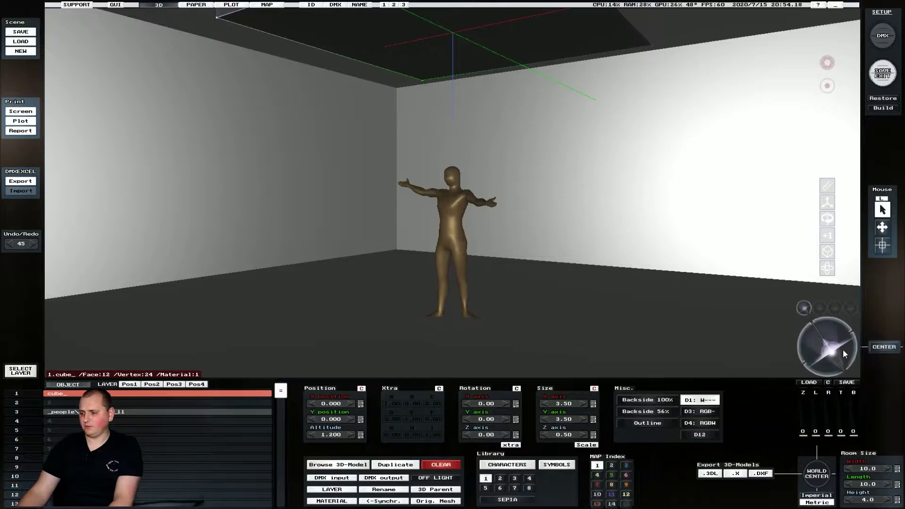
pyautogui.moveTo(842, 349); pyautogui.dragTo(841, 349)
pyautogui.click(321, 436)
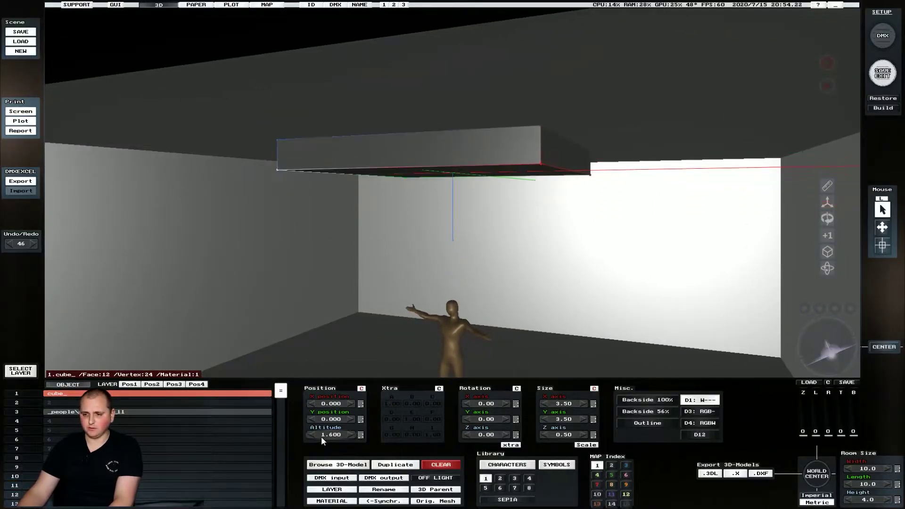
# Apply the alum_2 texture from the Metals category as Texture1 of the flattened cube
pyautogui.click(332, 500)
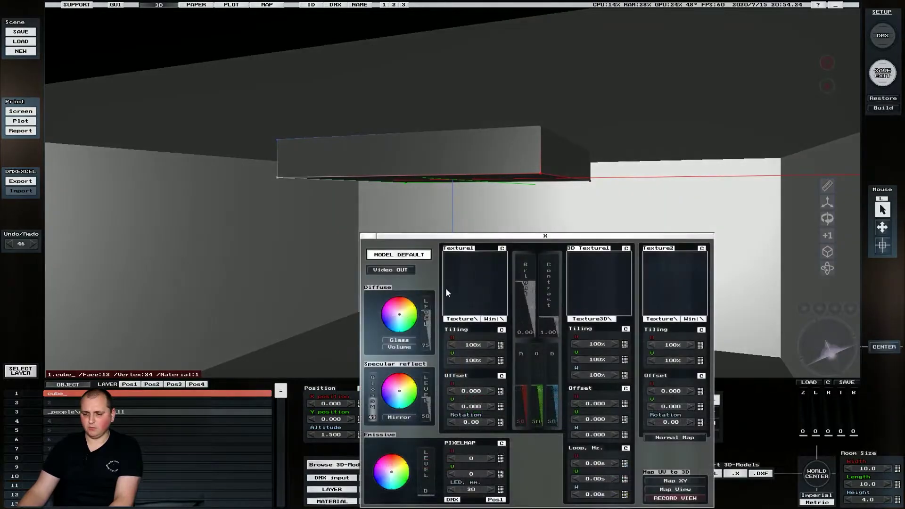
pyautogui.click(476, 273)
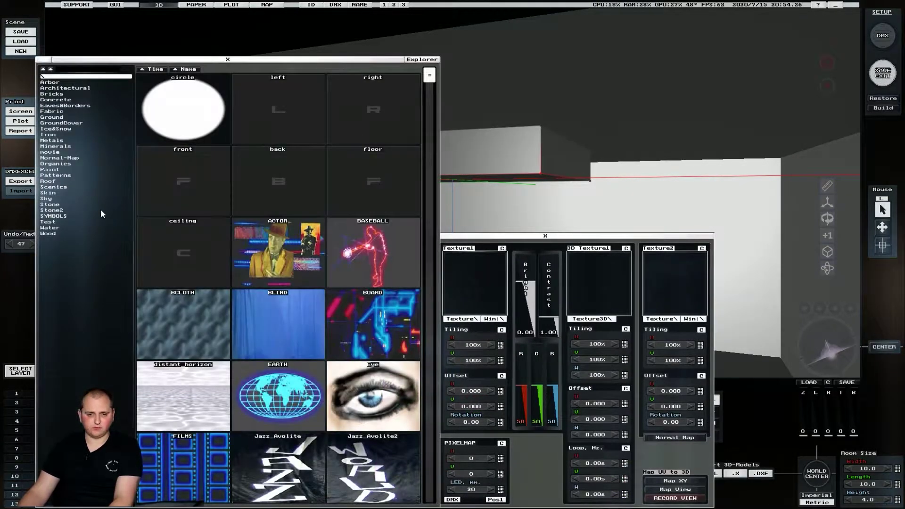
pyautogui.click(53, 147)
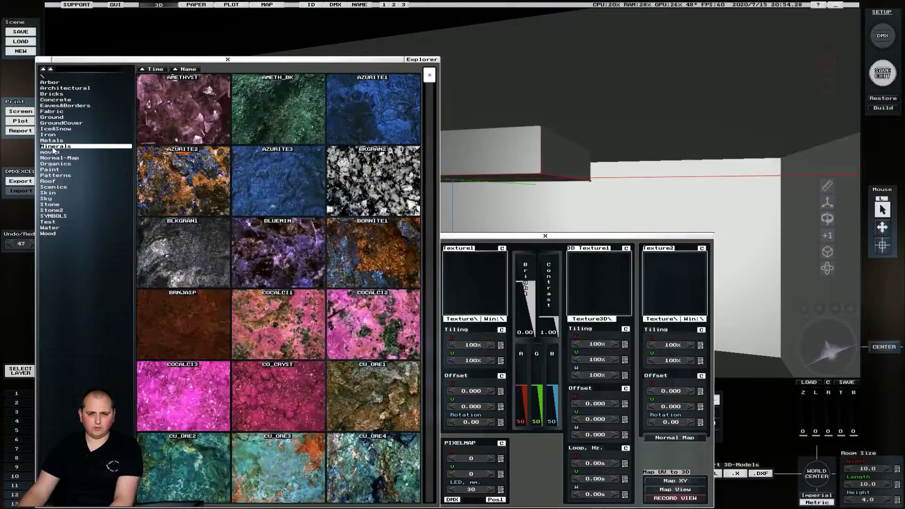
pyautogui.scroll(-5, 39, 168)
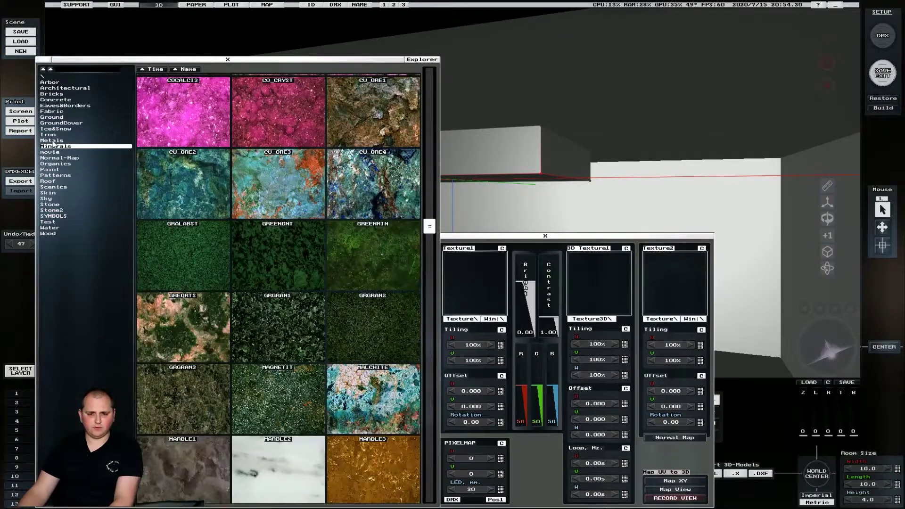
pyautogui.click(51, 140)
pyautogui.click(182, 188)
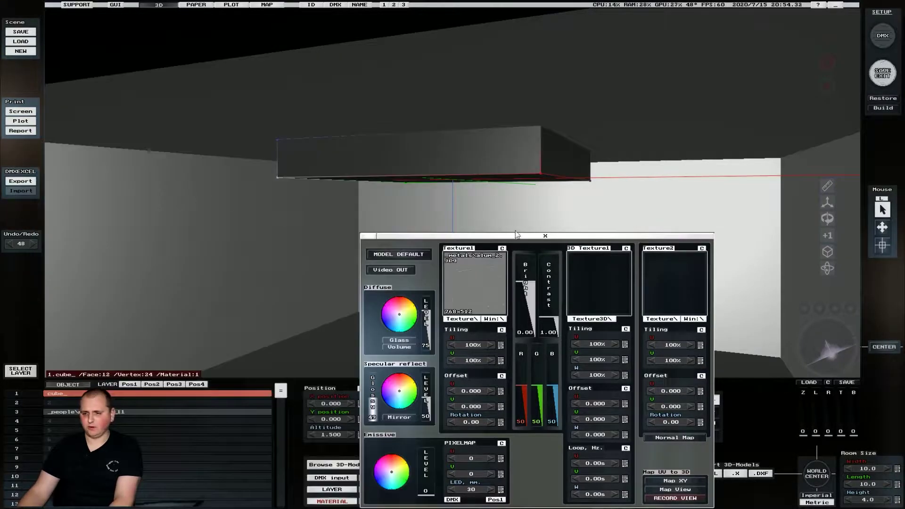
pyautogui.moveTo(518, 231); pyautogui.dragTo(529, 238, button='middle')
pyautogui.click(530, 237)
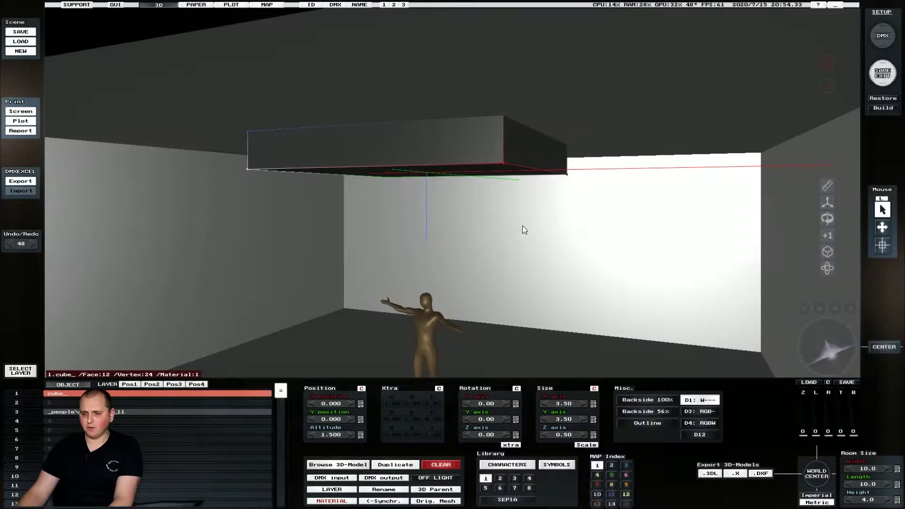
# Duplicate the textured cube as a panel_ model in slot 2 at altitude 0.700
pyautogui.click(396, 464)
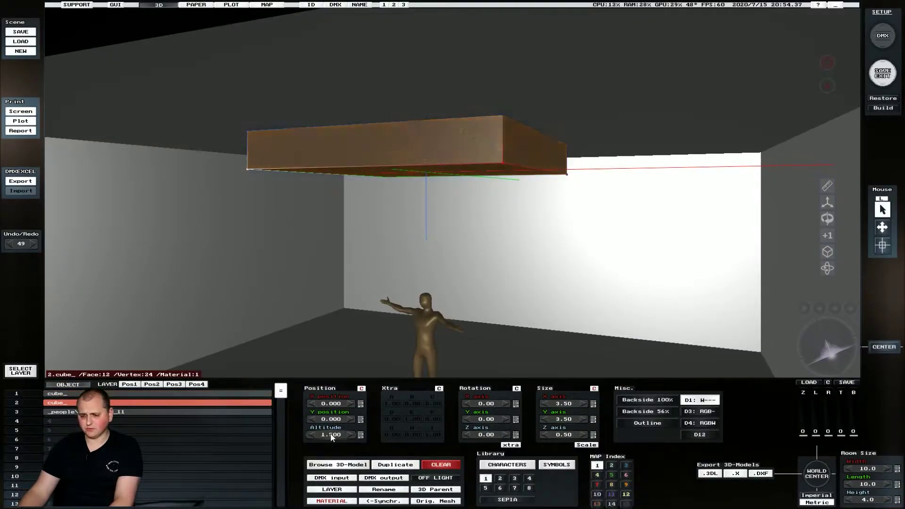
pyautogui.scroll(-13, 331, 434)
pyautogui.click(343, 464)
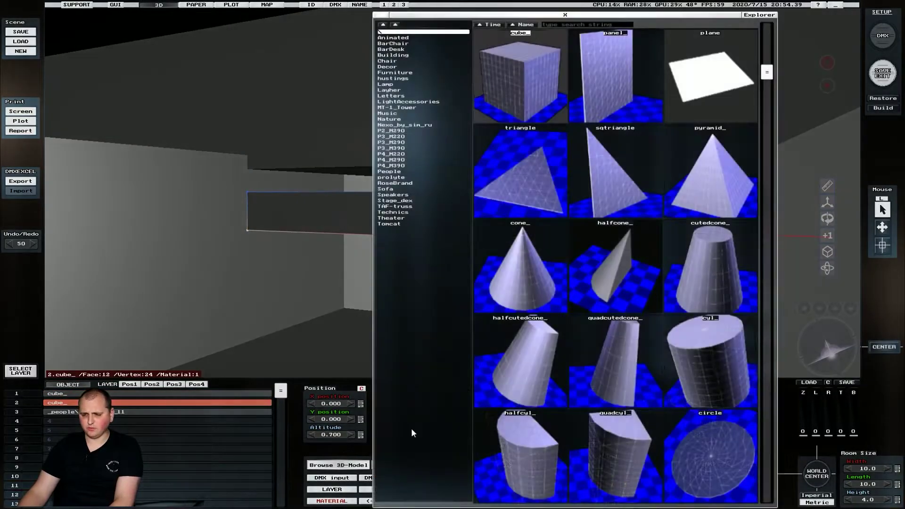
pyautogui.click(618, 92)
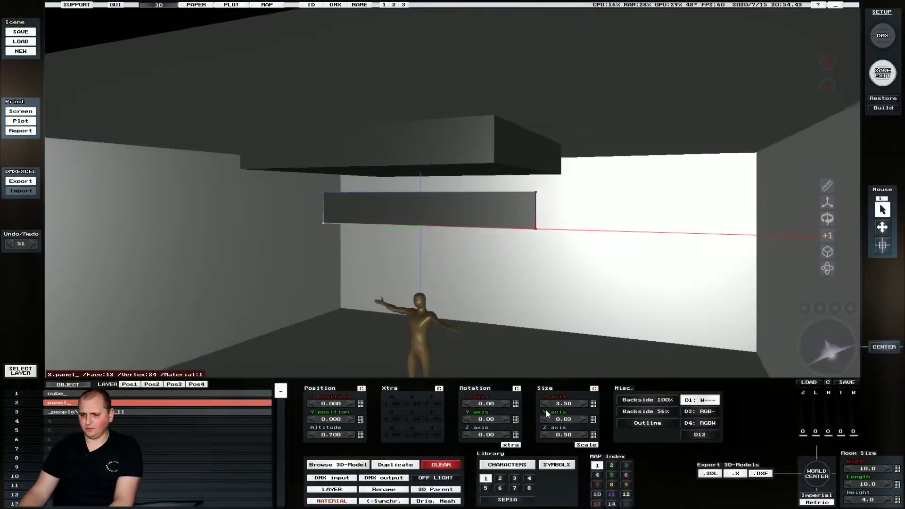
# Rotate the panel 90° about the X axis and raise it to altitude 1.400 beneath the cube
pyautogui.scroll(13, 487, 404)
pyautogui.moveTo(488, 405); pyautogui.dragTo(490, 406)
pyautogui.moveTo(341, 435); pyautogui.dragTo(341, 434)
pyautogui.moveTo(833, 355); pyautogui.dragTo(827, 348)
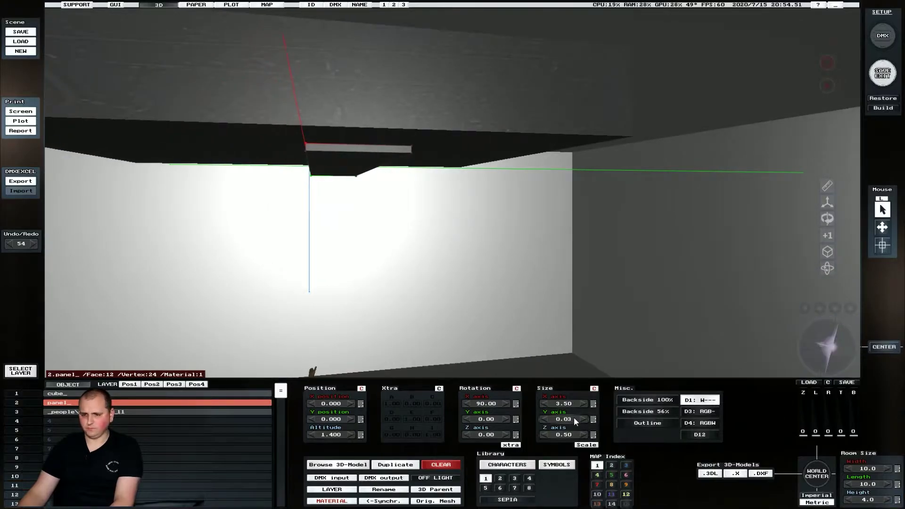
# Try Y-axis sizes of 0.13 and 0.1 on the panel, settling on 0.01
pyautogui.moveTo(573, 417); pyautogui.dragTo(573, 417)
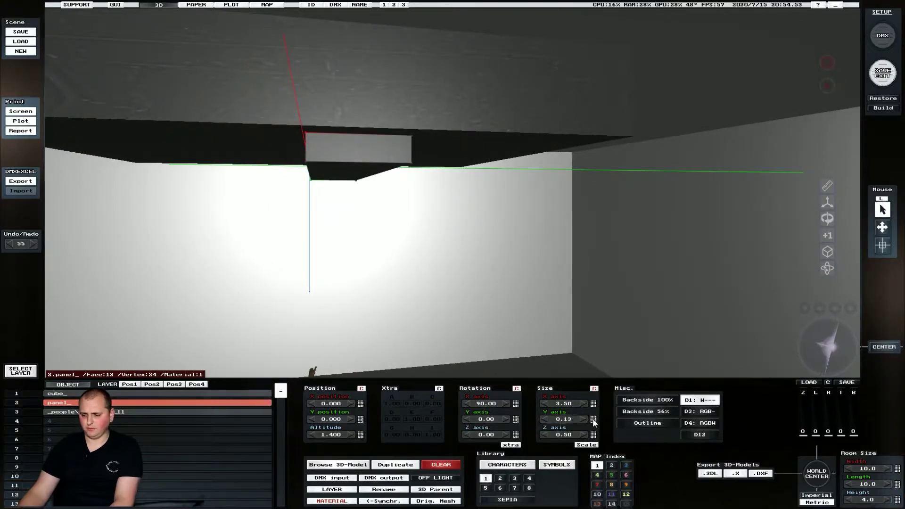
pyautogui.click(593, 419)
pyautogui.write('0.1')
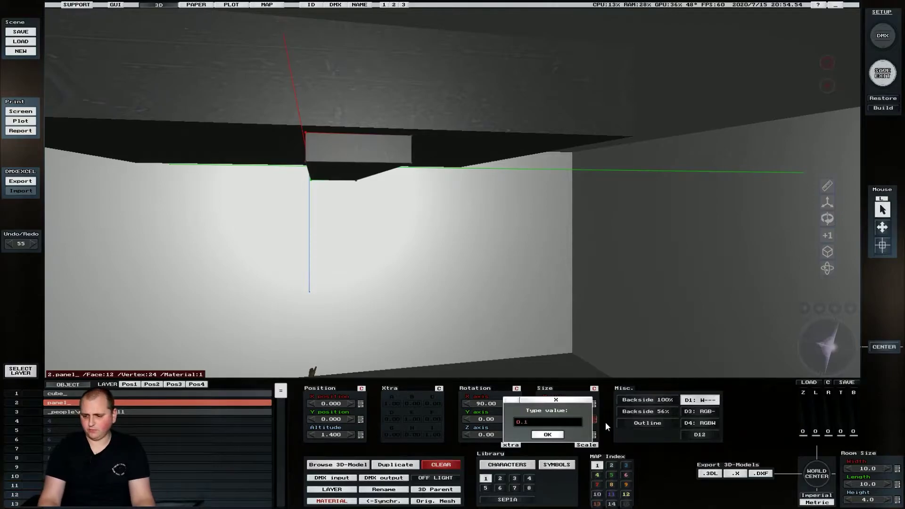
pyautogui.press('Return')
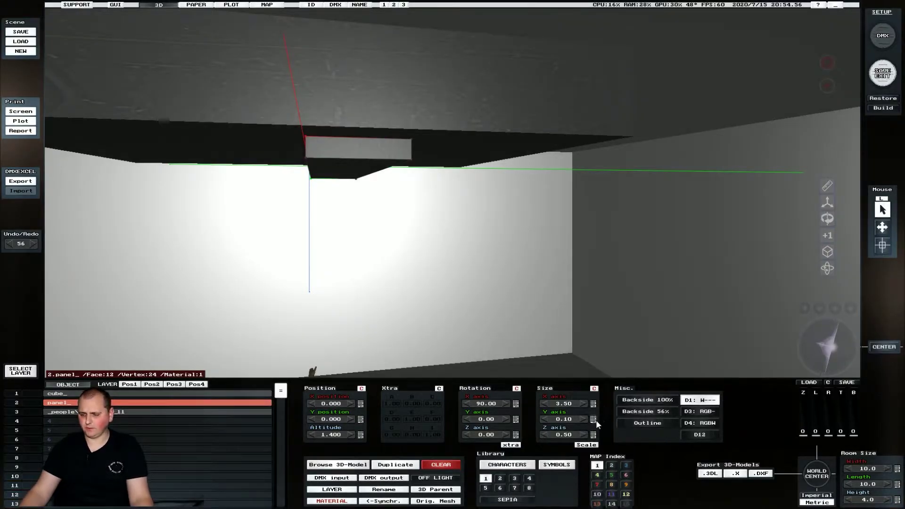
pyautogui.click(595, 419)
pyautogui.write('0.01')
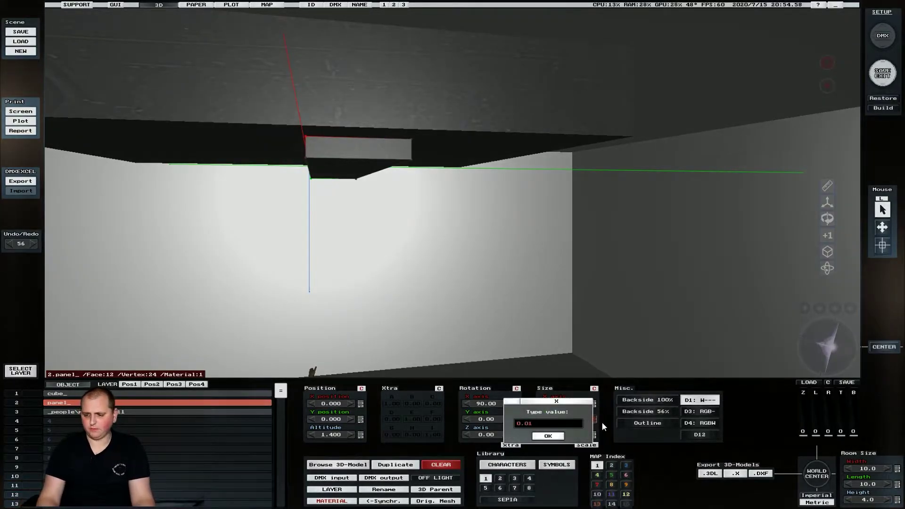
pyautogui.press('Return')
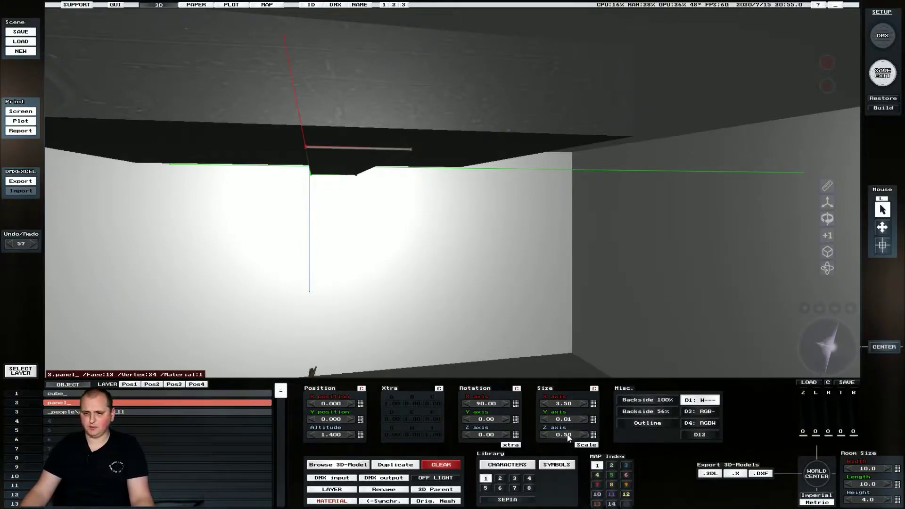
pyautogui.scroll(7, 562, 402)
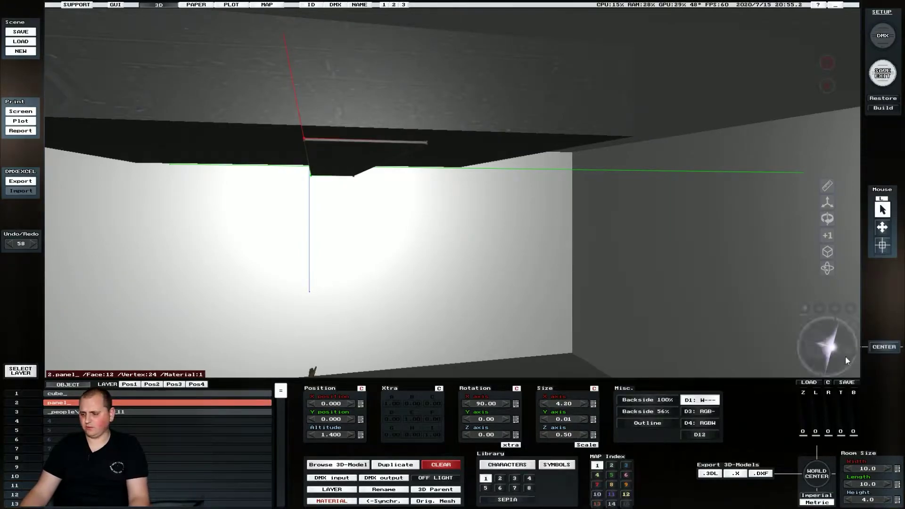
pyautogui.moveTo(830, 349); pyautogui.dragTo(838, 349)
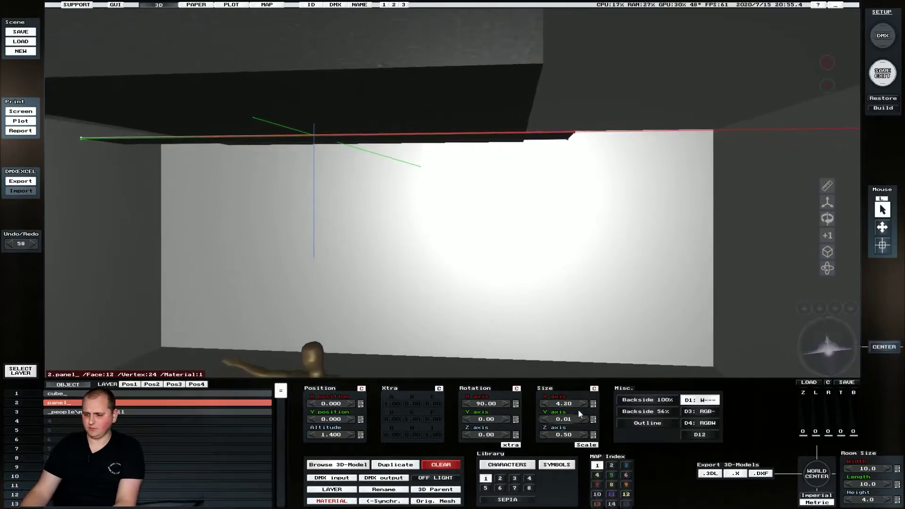
pyautogui.scroll(-2, 573, 405)
pyautogui.scroll(-1, 573, 406)
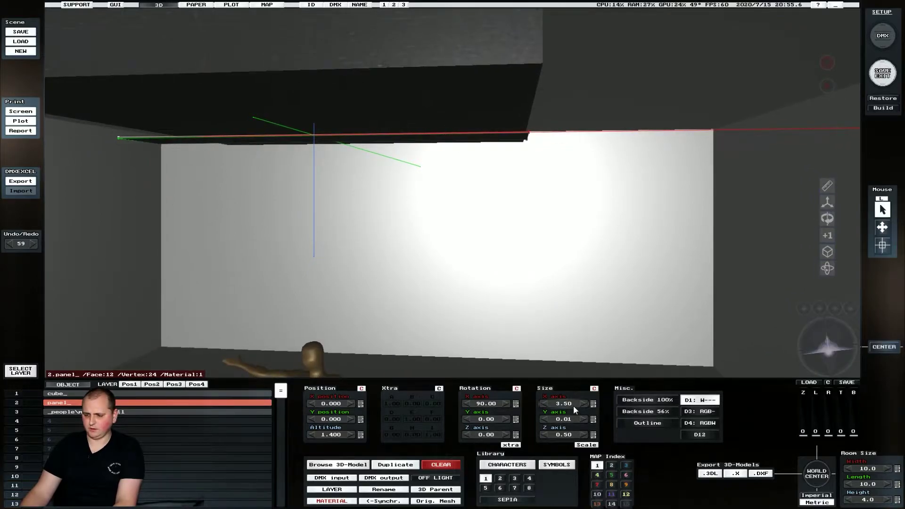
# Set the panel's Z-axis size to 3.5
pyautogui.click(593, 434)
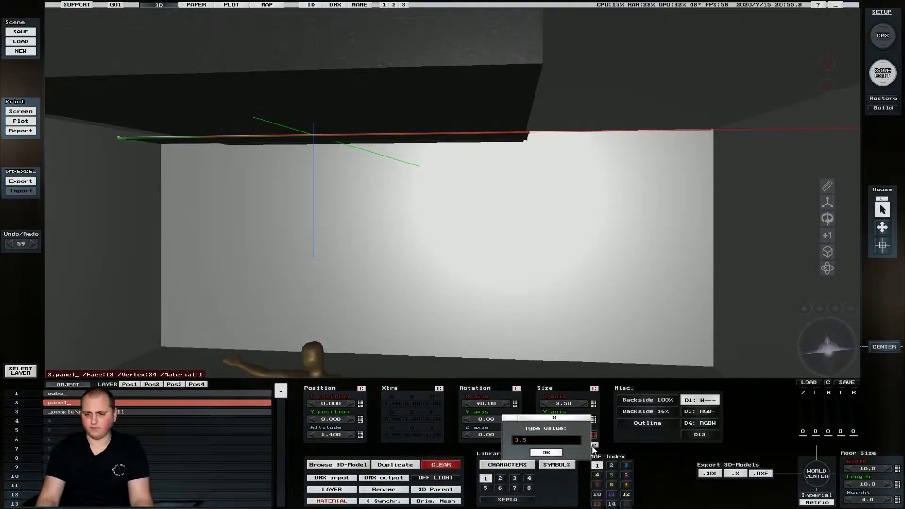
pyautogui.write('3.5')
pyautogui.press('Return')
# Move the panel to Y position -1.700 and altitude 1.500 against the cube's underside
pyautogui.click(821, 350)
pyautogui.scroll(-2, 325, 404)
pyautogui.scroll(2, 337, 406)
pyautogui.scroll(-17, 336, 419)
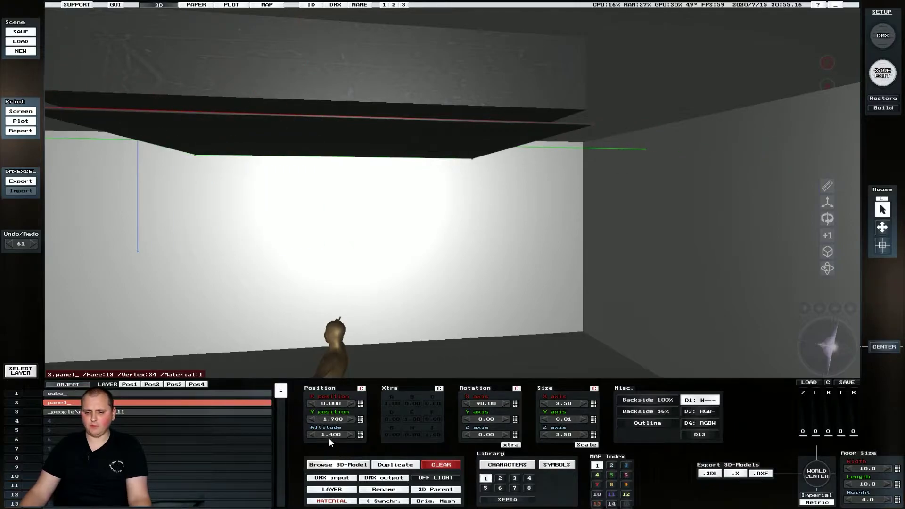
pyautogui.scroll(1, 328, 435)
# Fine-tune the panel's alignment with the cube to X position -0.005 and Y position -1.750
pyautogui.moveTo(820, 354); pyautogui.dragTo(680, 359)
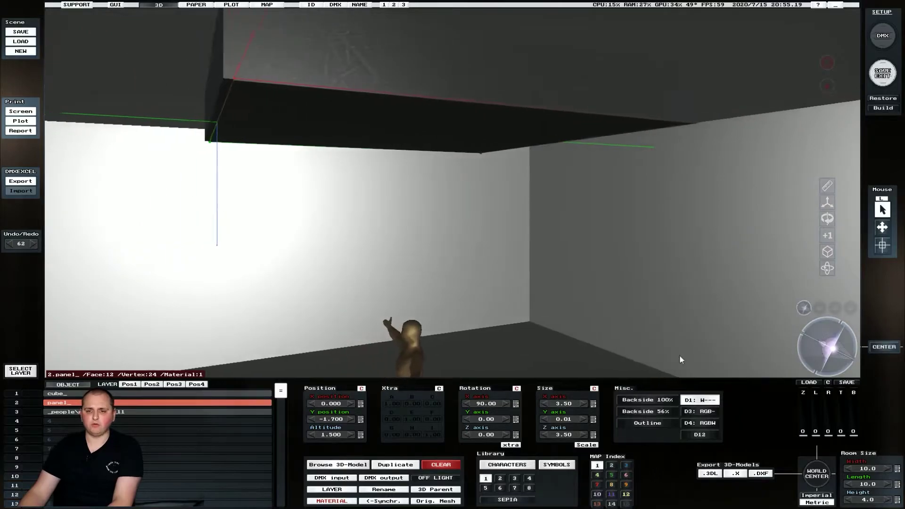
pyautogui.click(313, 402)
pyautogui.click(352, 401)
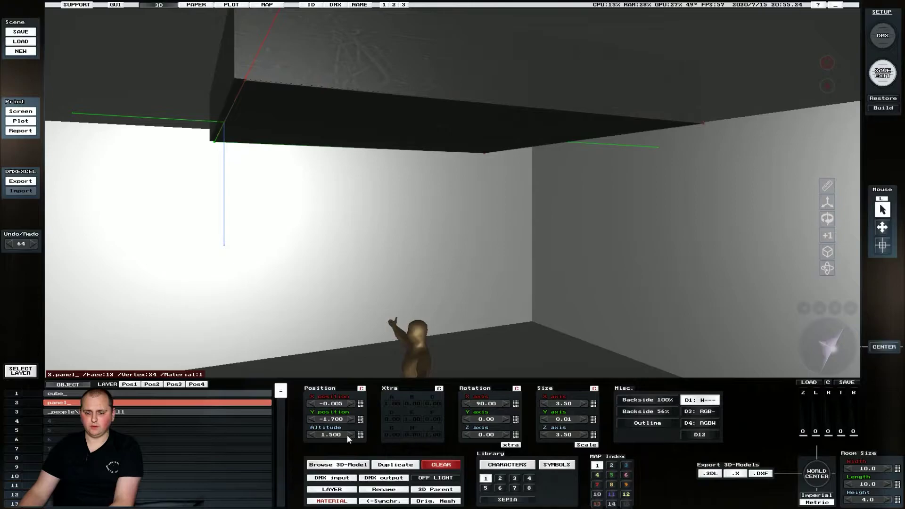
pyautogui.click(350, 419)
pyautogui.click(312, 419)
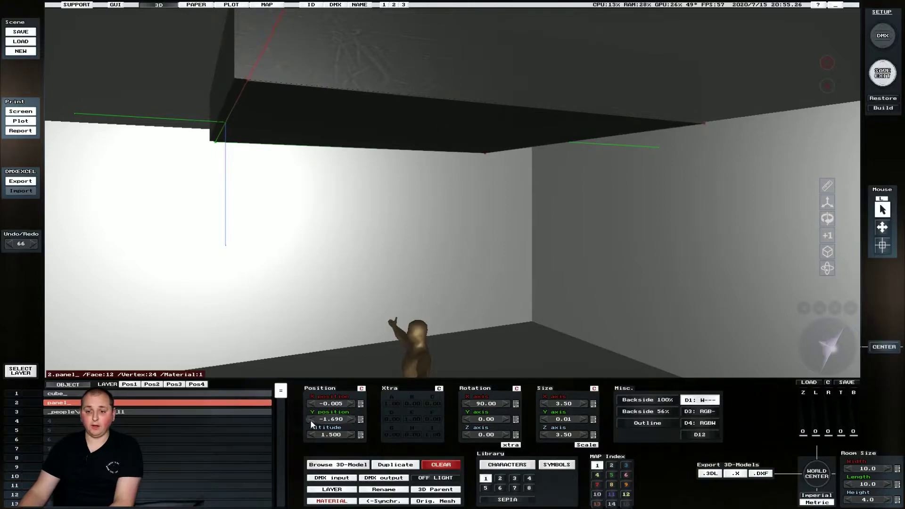
# Make the panel glow by clearing Texture1 and raising its emissive level to ON, using the D4: RGBW mode
pyautogui.click(323, 501)
pyautogui.click(502, 248)
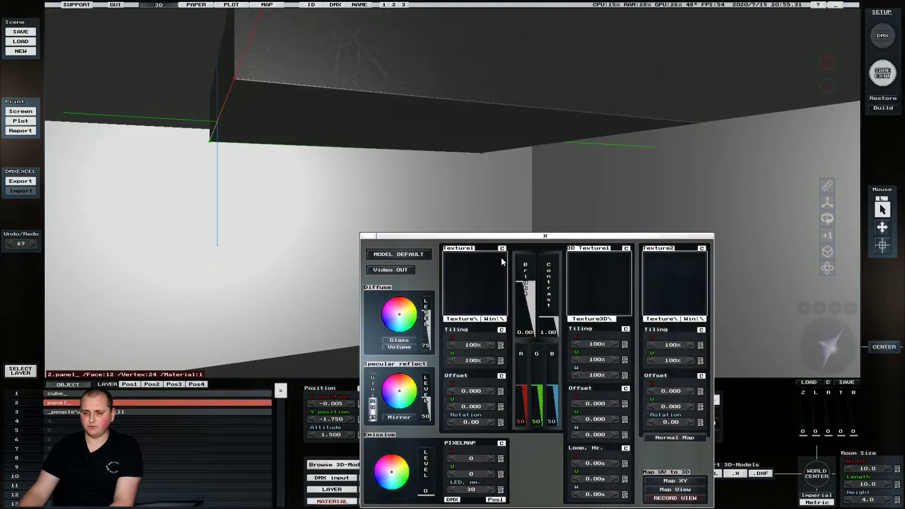
pyautogui.moveTo(425, 493); pyautogui.dragTo(430, 451)
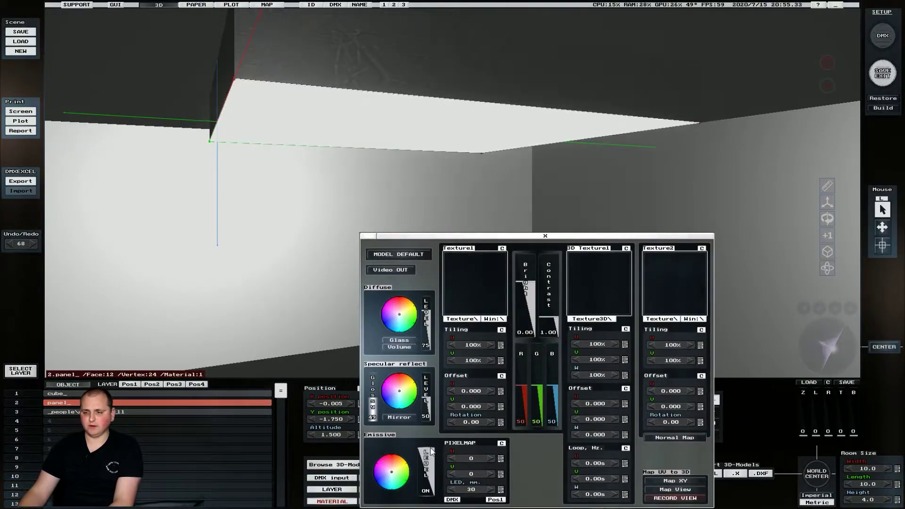
pyautogui.click(545, 236)
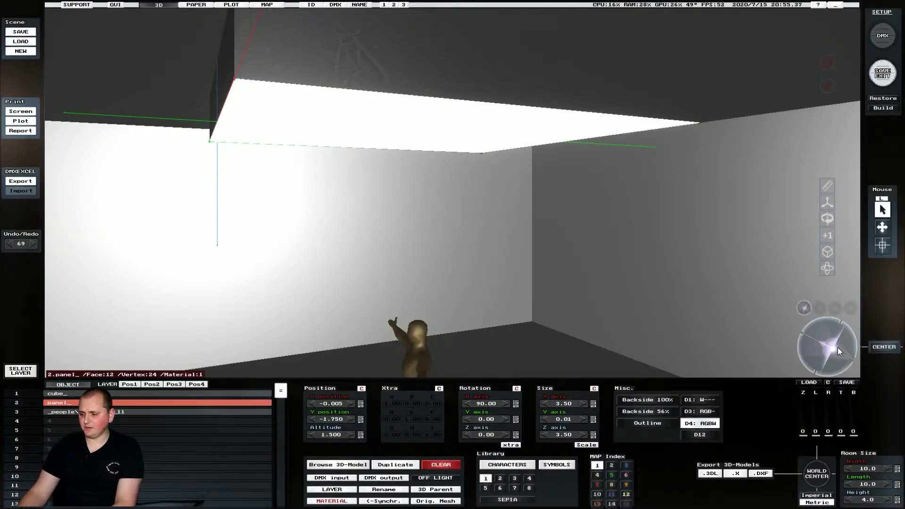
# Exit the room editor, saving the scene to Database_SoftBox
pyautogui.moveTo(837, 348); pyautogui.dragTo(840, 326)
pyautogui.click(882, 73)
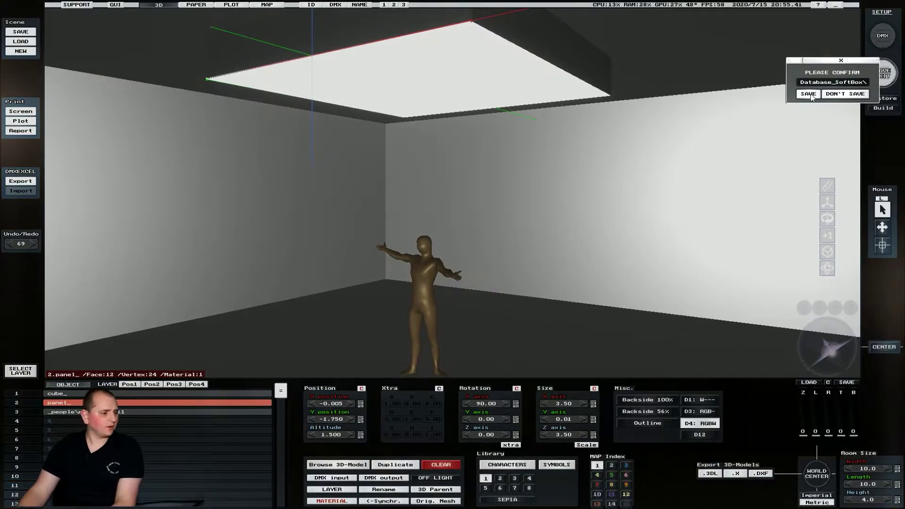
pyautogui.click(809, 94)
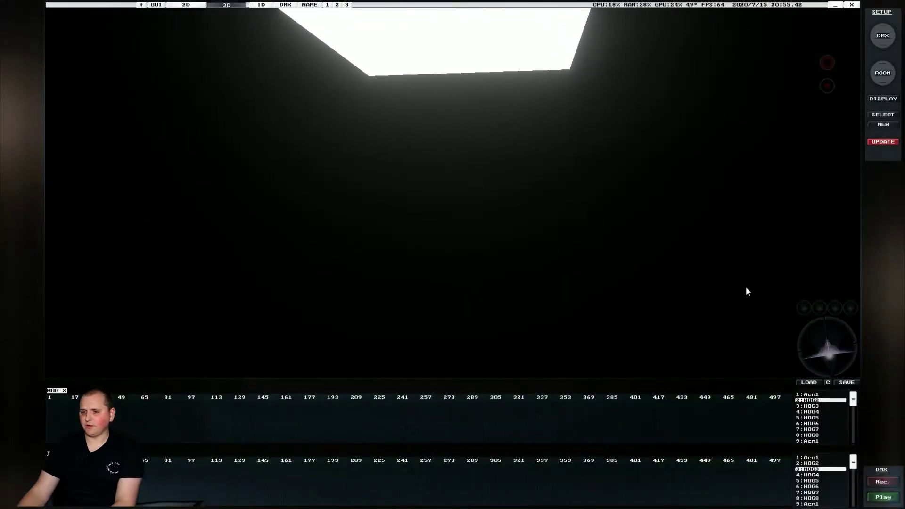
# Enter the fixture editor and add a ProLights Eclipse PanelTWC MD Tour (4ch) from the system's fixed fixtures
pyautogui.moveTo(801, 341); pyautogui.dragTo(804, 330)
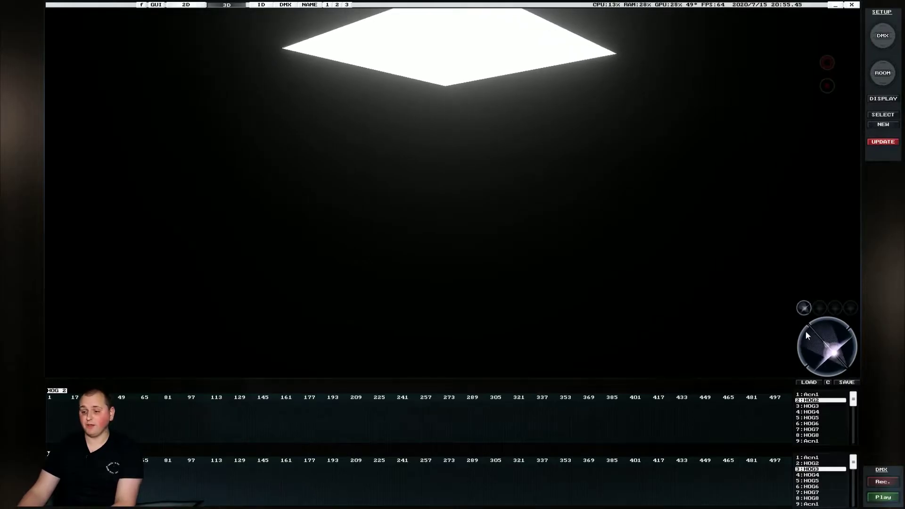
pyautogui.click(886, 42)
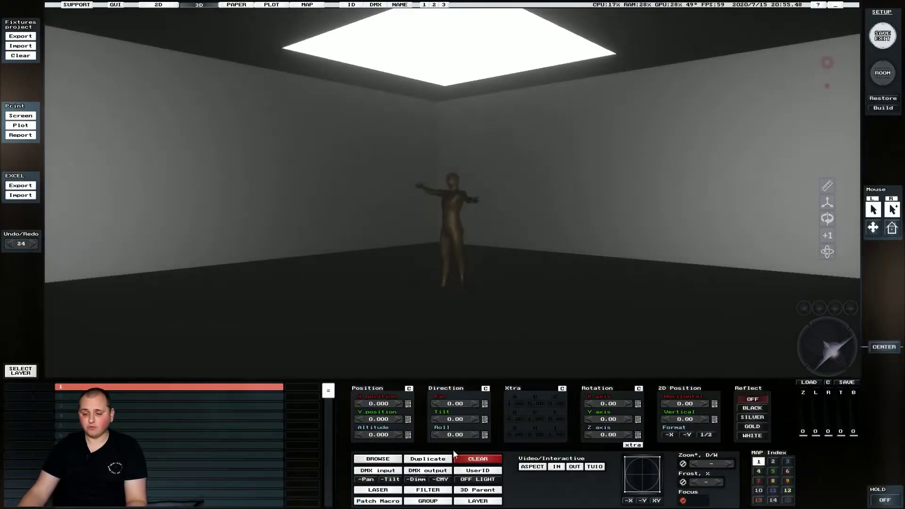
pyautogui.click(378, 458)
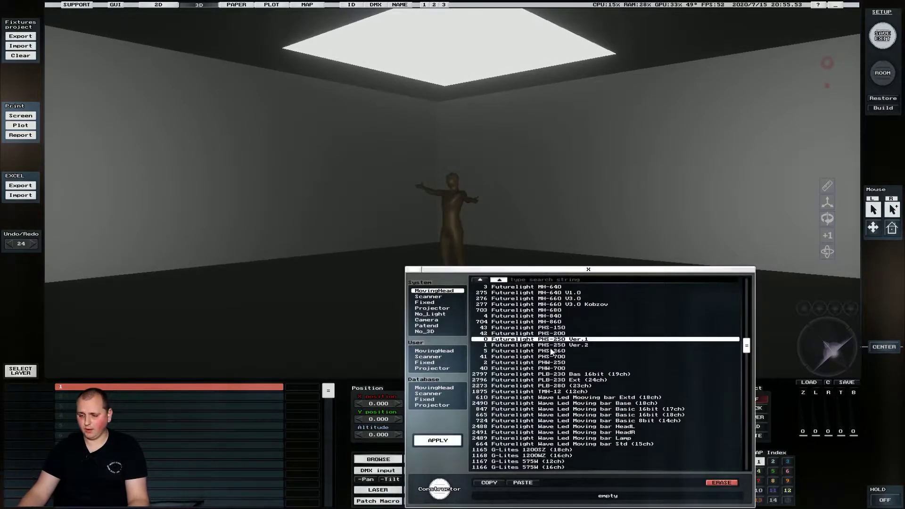
pyautogui.click(425, 302)
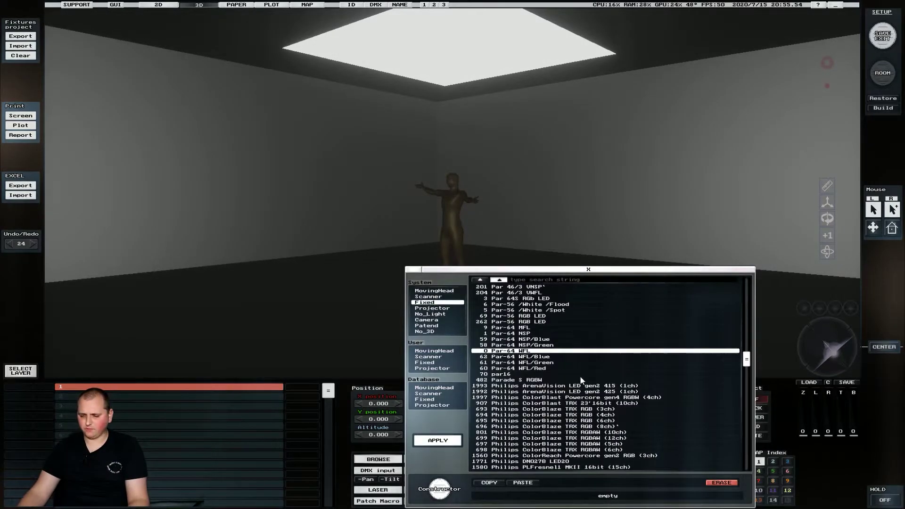
pyautogui.scroll(-5, 647, 380)
pyautogui.scroll(-5, 628, 383)
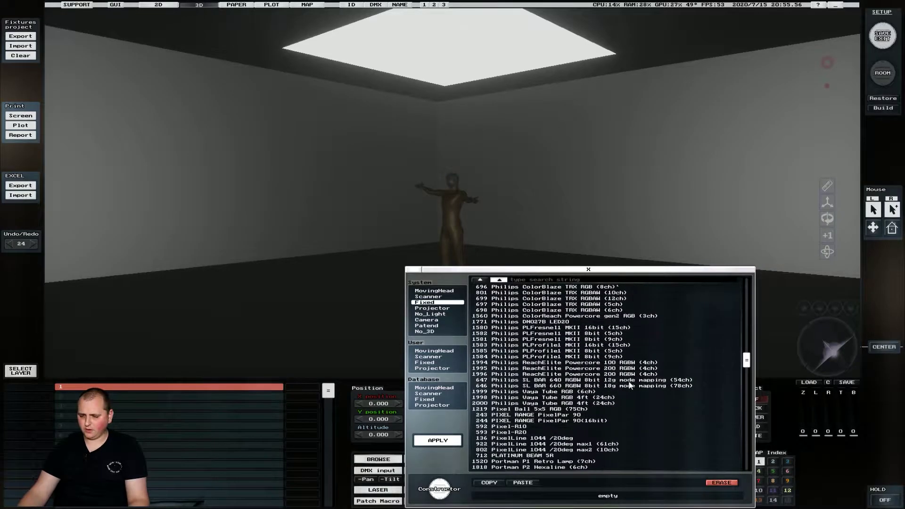
pyautogui.scroll(-8, 629, 383)
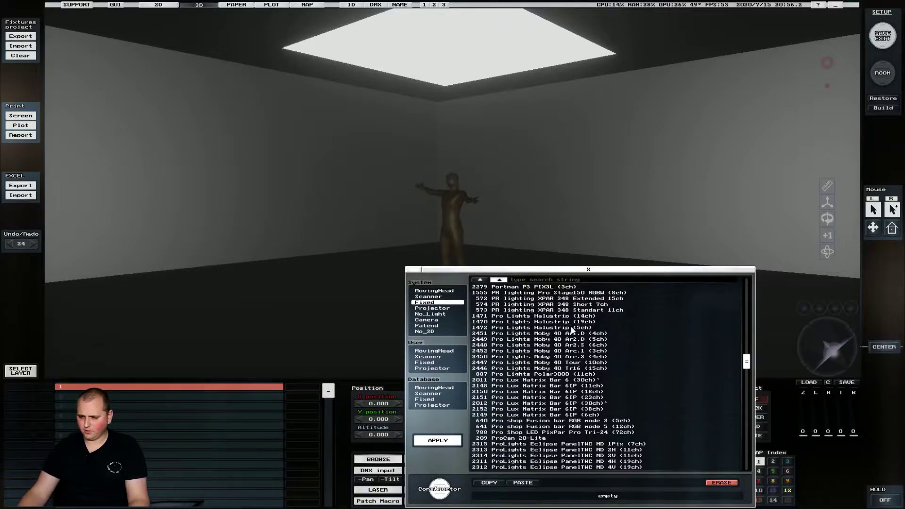
pyautogui.scroll(-4, 577, 335)
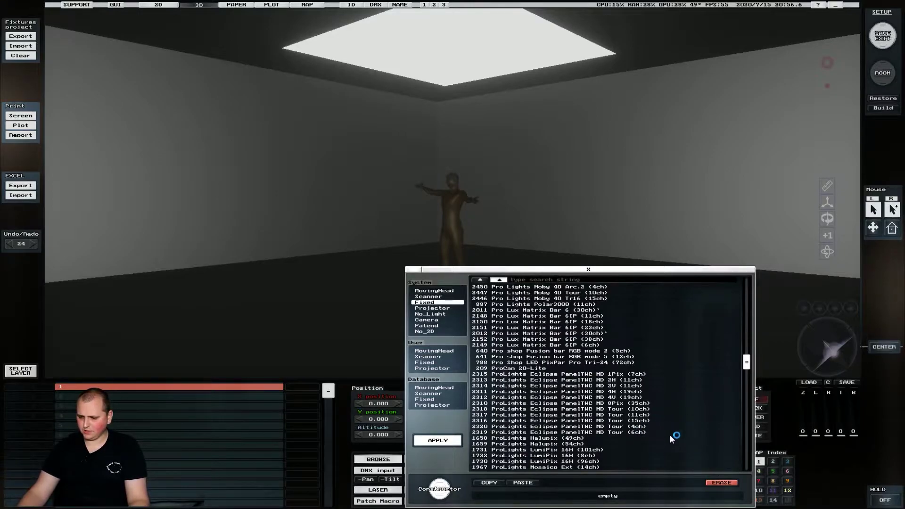
pyautogui.click(632, 427)
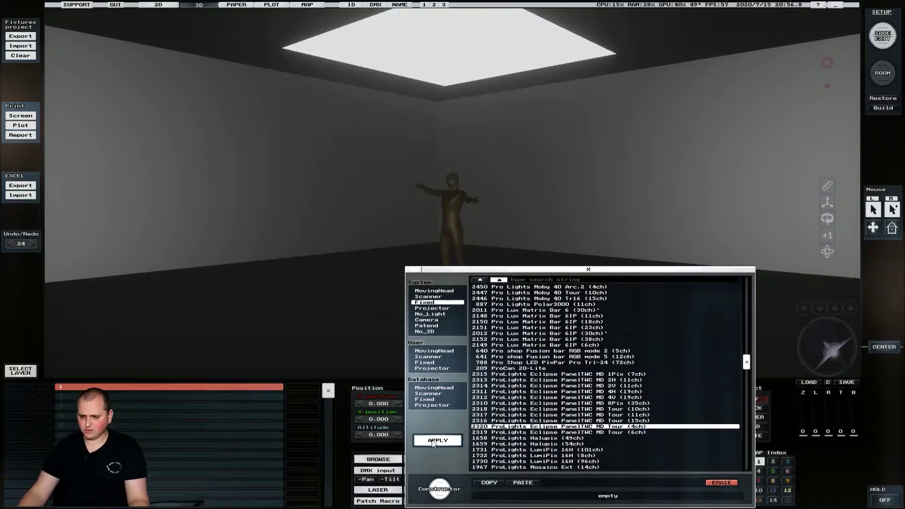
pyautogui.click(436, 440)
# Position the first panel fixture at X -1.400 and Y 0.900
pyautogui.scroll(-13, 380, 403)
pyautogui.moveTo(807, 347); pyautogui.dragTo(807, 346)
pyautogui.scroll(3, 380, 405)
pyautogui.scroll(-4, 380, 405)
pyautogui.scroll(9, 372, 420)
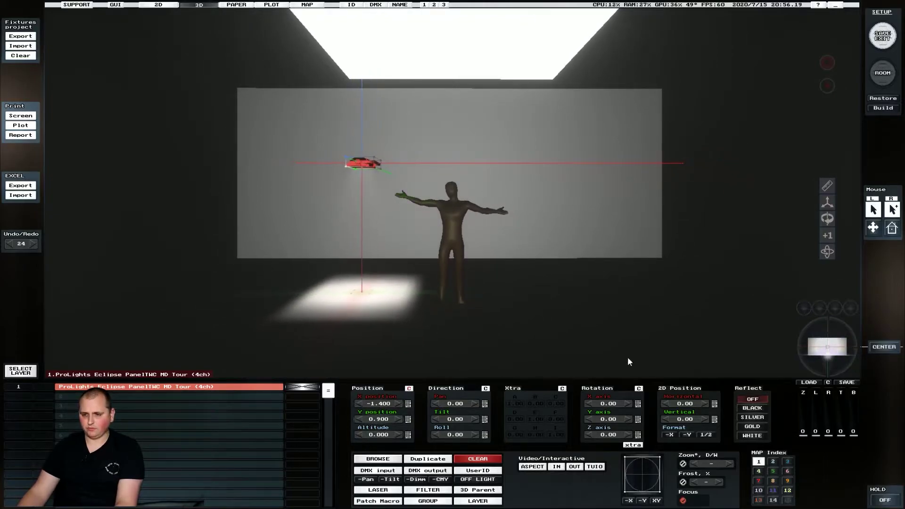
# Duplicate the panel fixture twice to form a row, placing the copies at X positions 0.100 and 1.700
pyautogui.moveTo(812, 353); pyautogui.dragTo(812, 353)
pyautogui.click(423, 459)
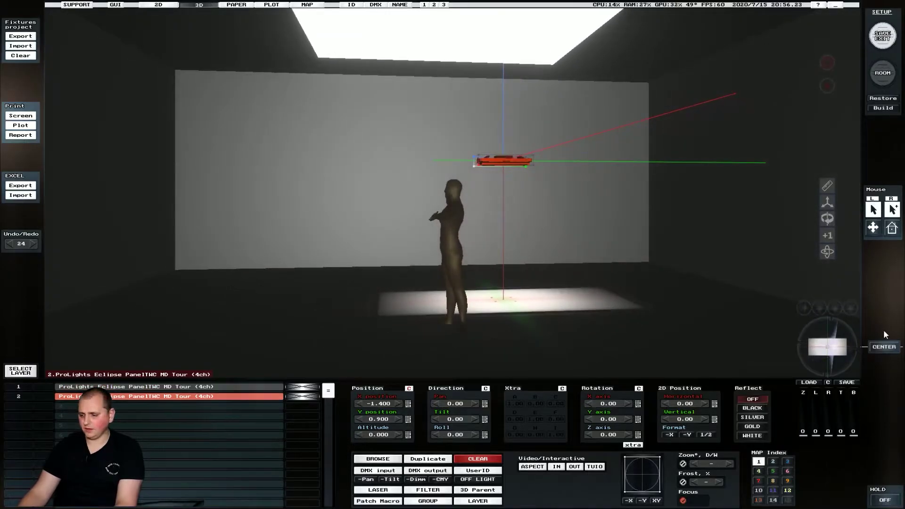
pyautogui.click(817, 345)
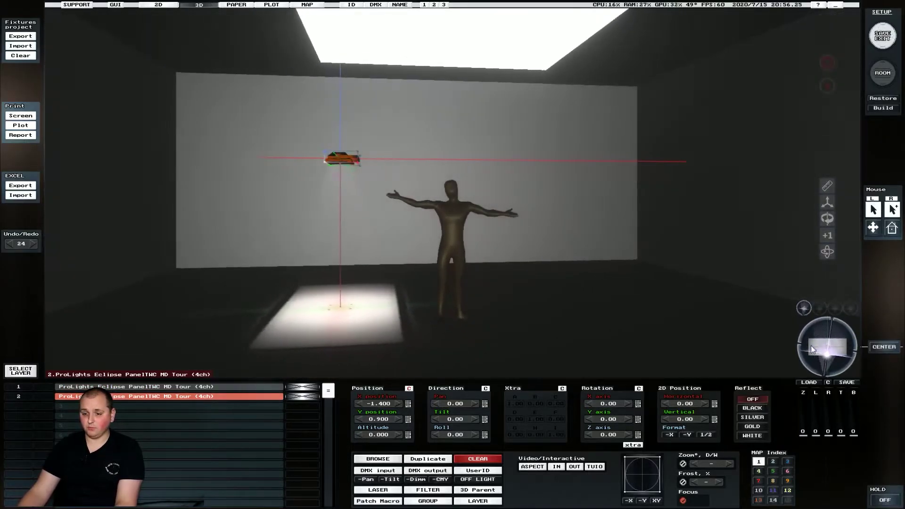
pyautogui.scroll(15, 378, 405)
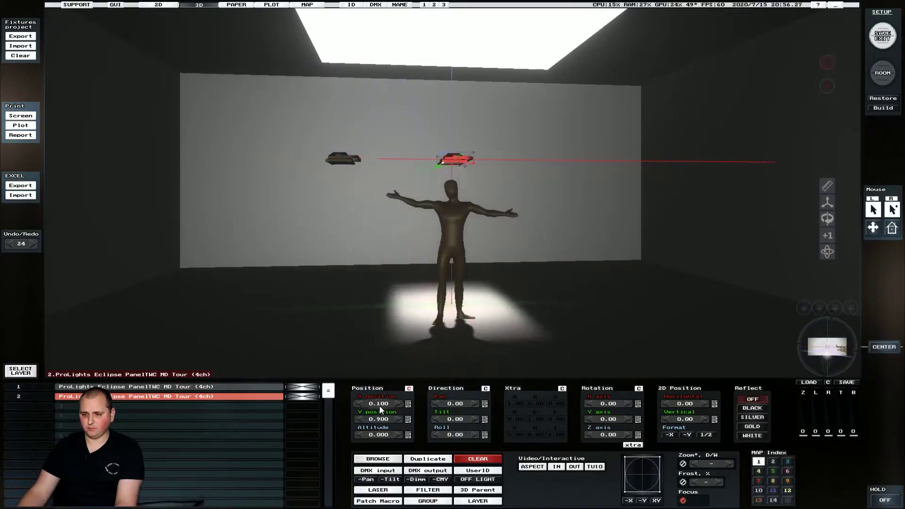
pyautogui.click(425, 458)
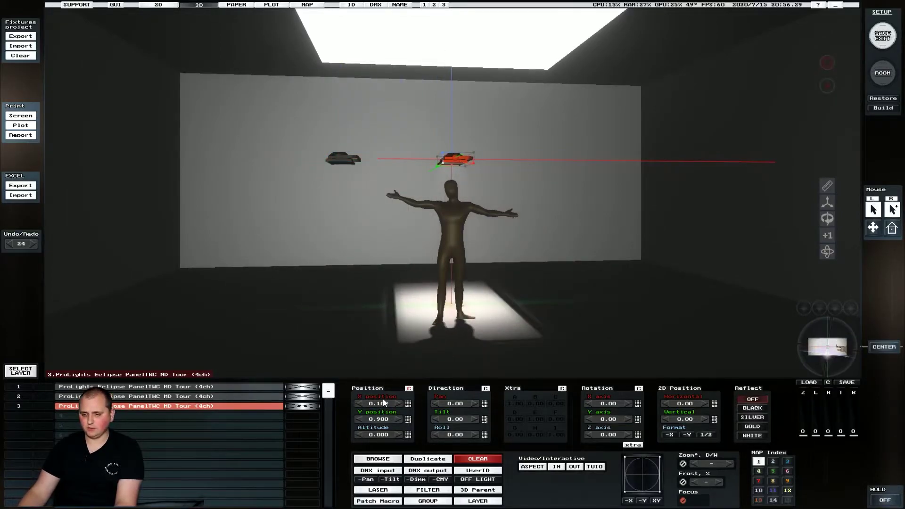
pyautogui.scroll(9, 382, 403)
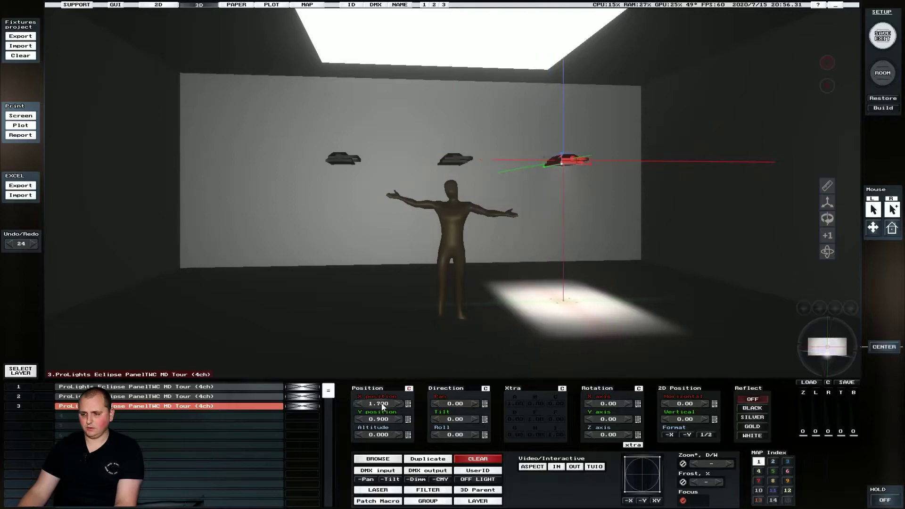
# Select all three panel fixtures and duplicate them as a second row at Y position -1.100
pyautogui.click(341, 161)
pyautogui.doubleClick(339, 159)
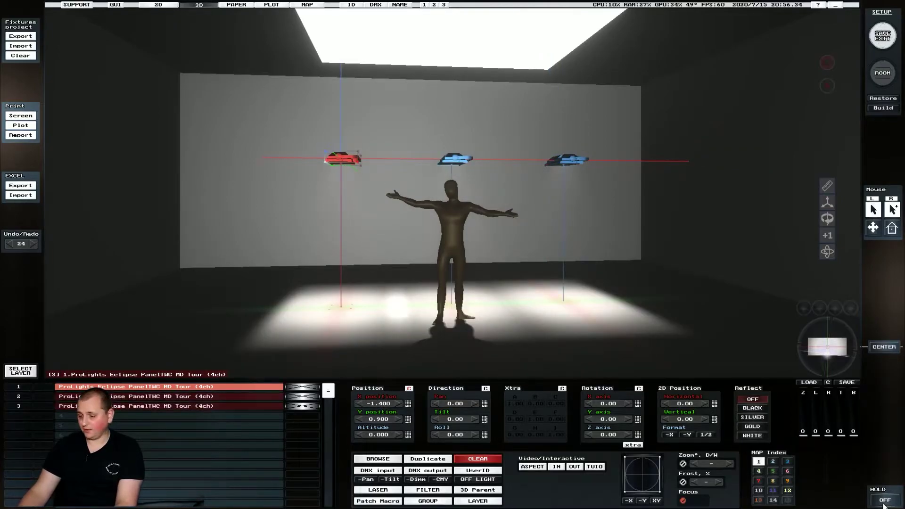
pyautogui.click(425, 461)
pyautogui.scroll(-16, 381, 421)
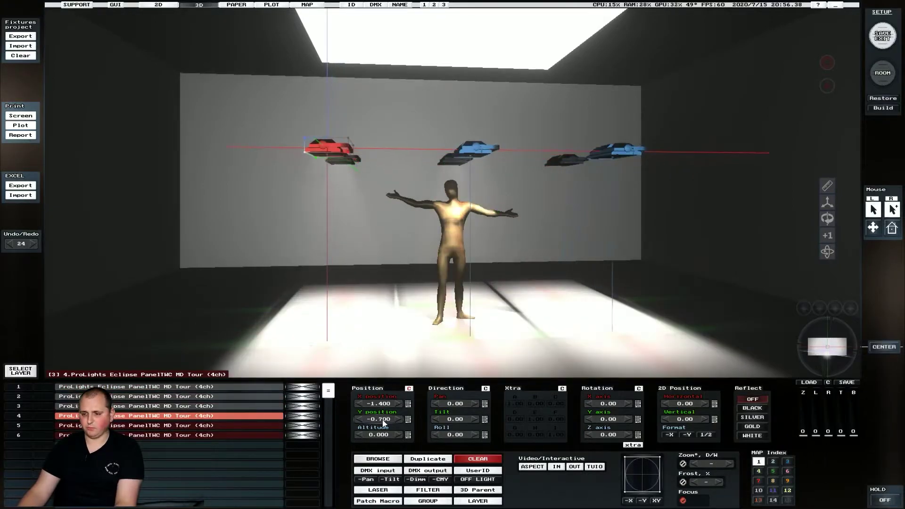
pyautogui.scroll(-4, 383, 421)
# Select all six panel fixtures and raise them to altitude 1.640, inside the softbox
pyautogui.moveTo(838, 343); pyautogui.dragTo(835, 344)
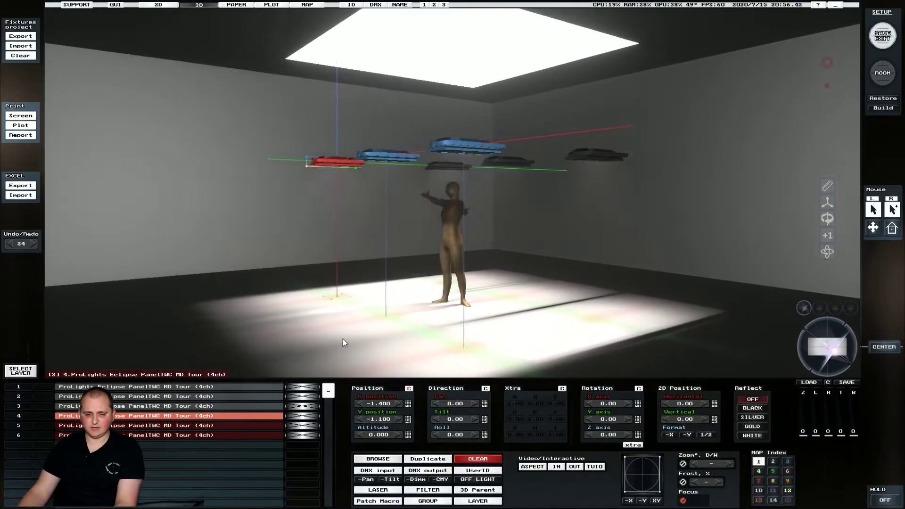
pyautogui.keyDown('shift'); pyautogui.click(168, 386); pyautogui.keyUp('shift')
pyautogui.click(880, 501)
pyautogui.click(879, 501)
pyautogui.scroll(4, 375, 436)
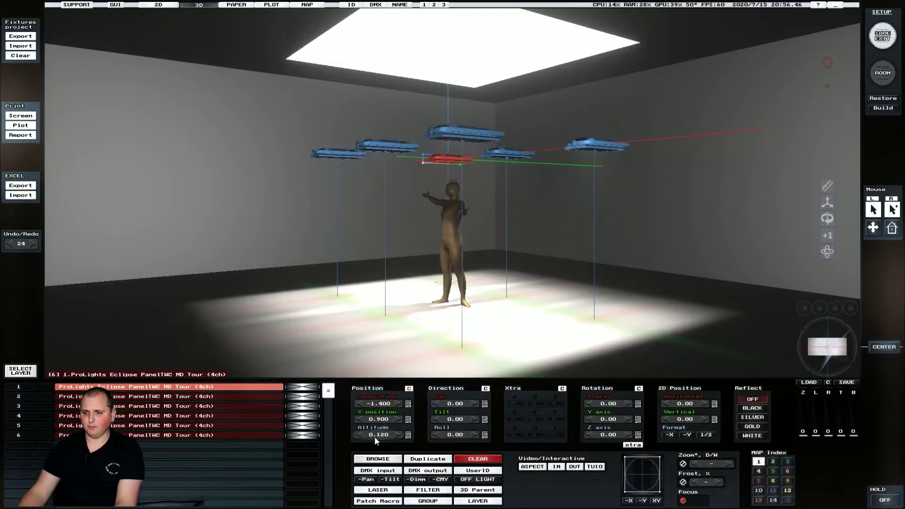
pyautogui.scroll(15, 374, 436)
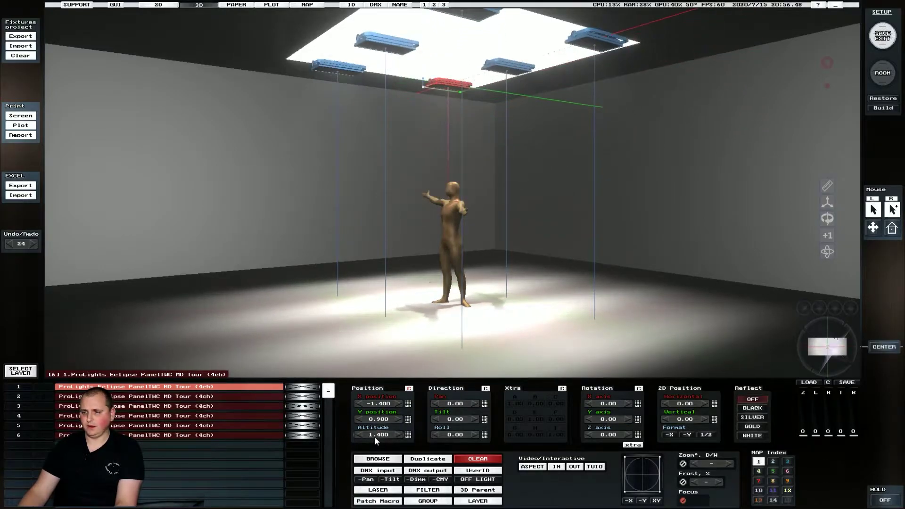
pyautogui.scroll(5, 374, 436)
# Shift all six fixtures sideways within the softbox until fixture 1 is at X position -1.560
pyautogui.click(825, 368)
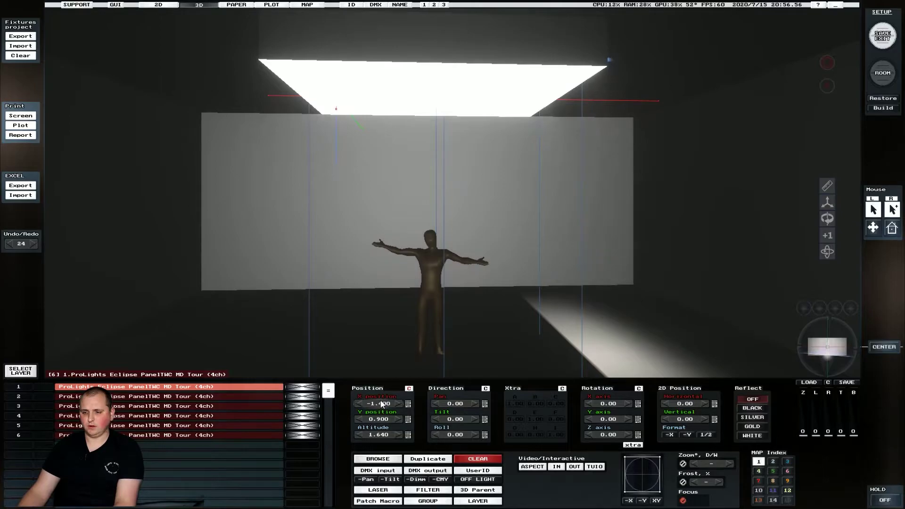
pyautogui.scroll(-3, 381, 401)
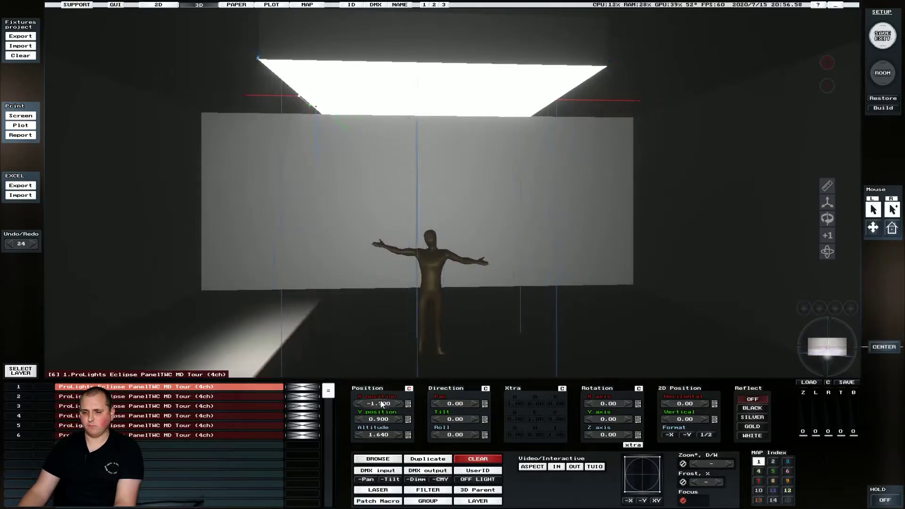
pyautogui.scroll(2, 380, 404)
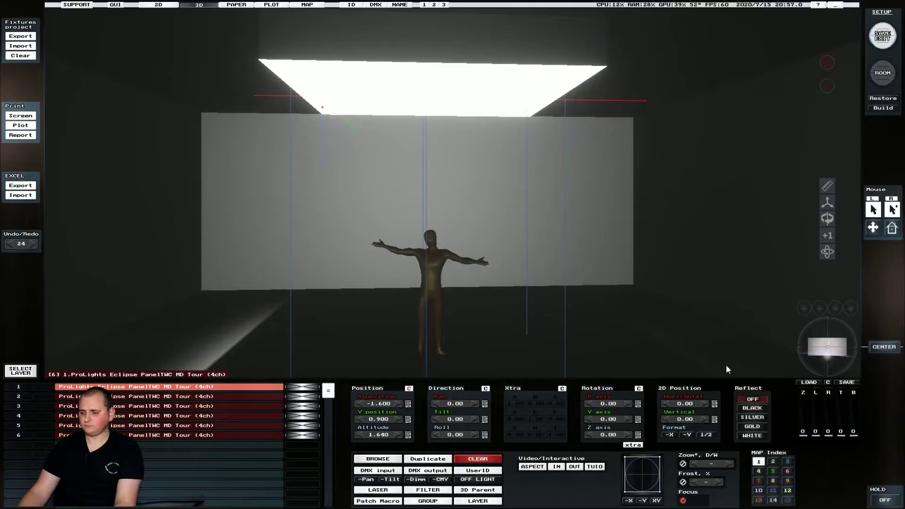
pyautogui.moveTo(827, 352); pyautogui.dragTo(829, 360)
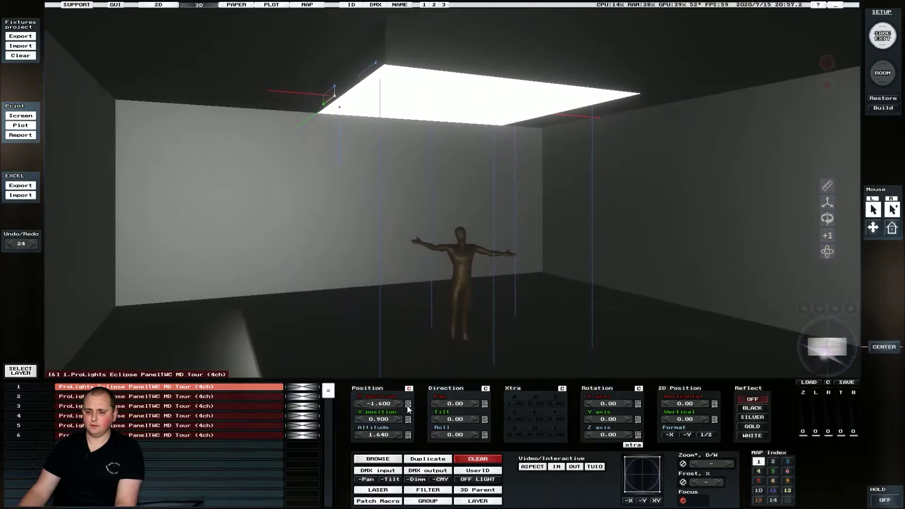
pyautogui.scroll(3, 399, 403)
pyautogui.scroll(1, 400, 404)
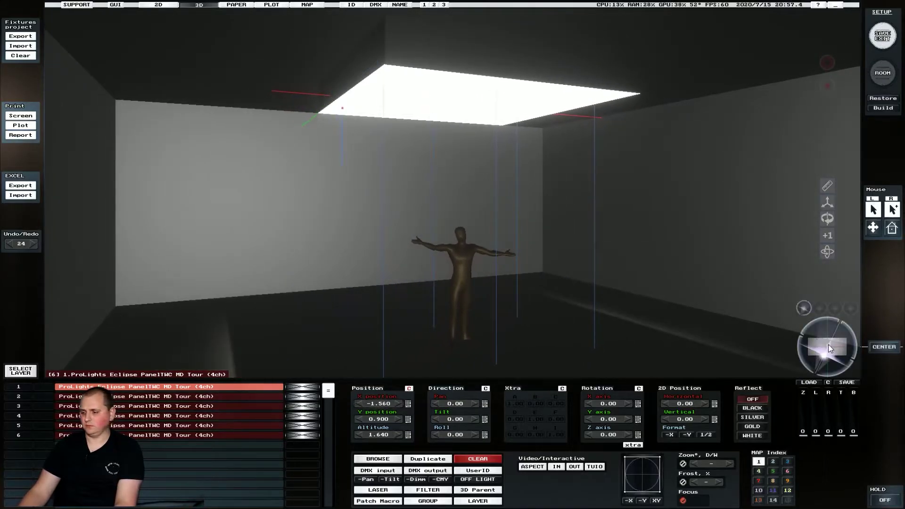
# Move fixtures 3 and 6 together to X position 1.440 so they fit inside the softbox
pyautogui.moveTo(823, 343); pyautogui.dragTo(824, 343)
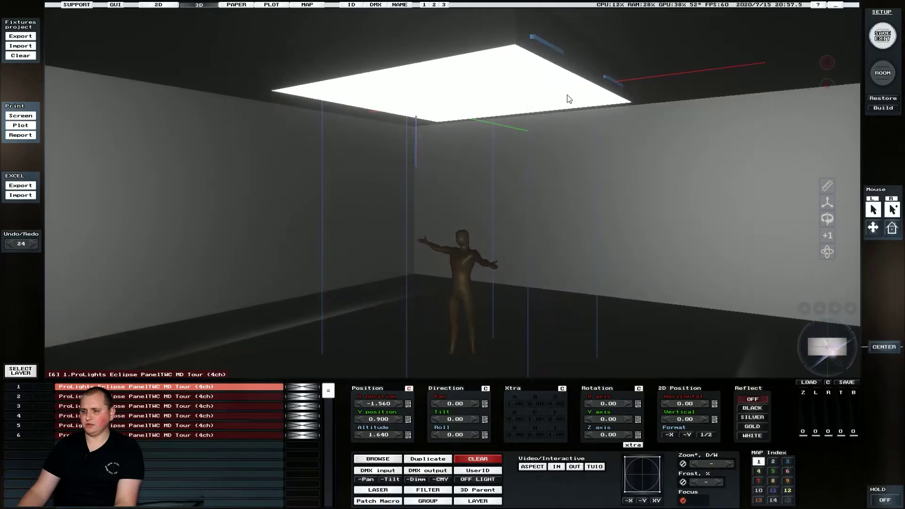
pyautogui.click(146, 435)
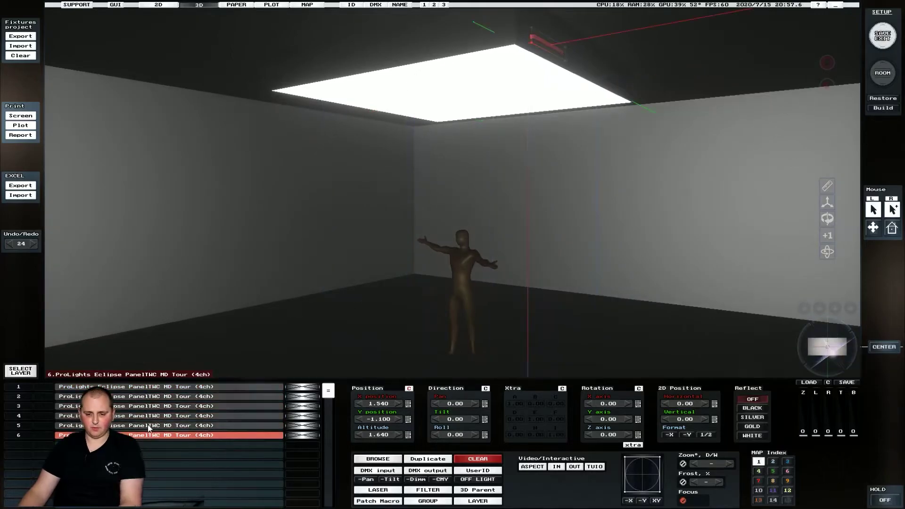
pyautogui.keyDown('ctrl'); pyautogui.click(173, 406); pyautogui.keyUp('ctrl')
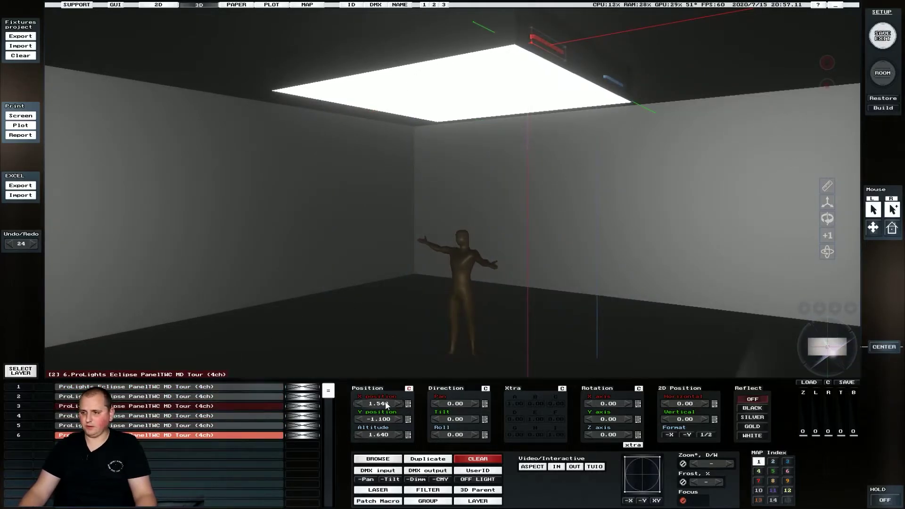
pyautogui.scroll(-1, 385, 404)
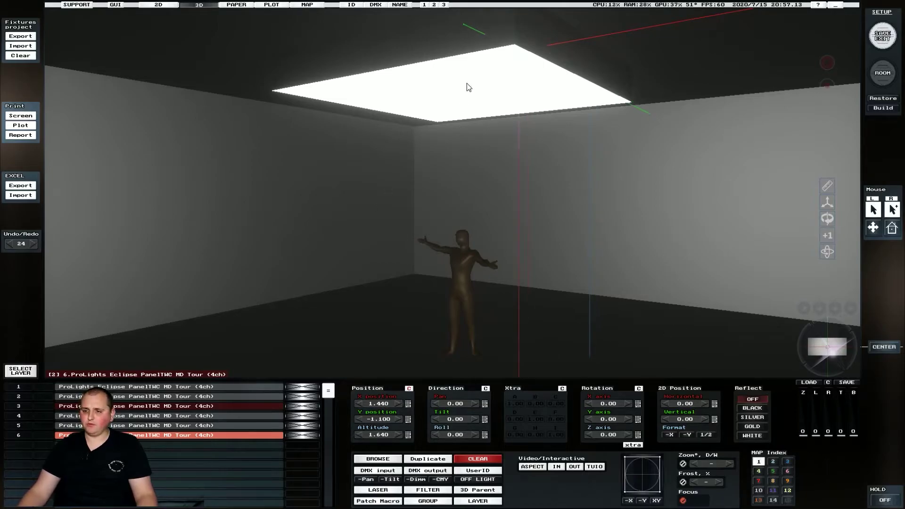
# In the room editor, lower the glowing panel to altitude 0.900 and set its X-axis rotation to 270
pyautogui.click(886, 82)
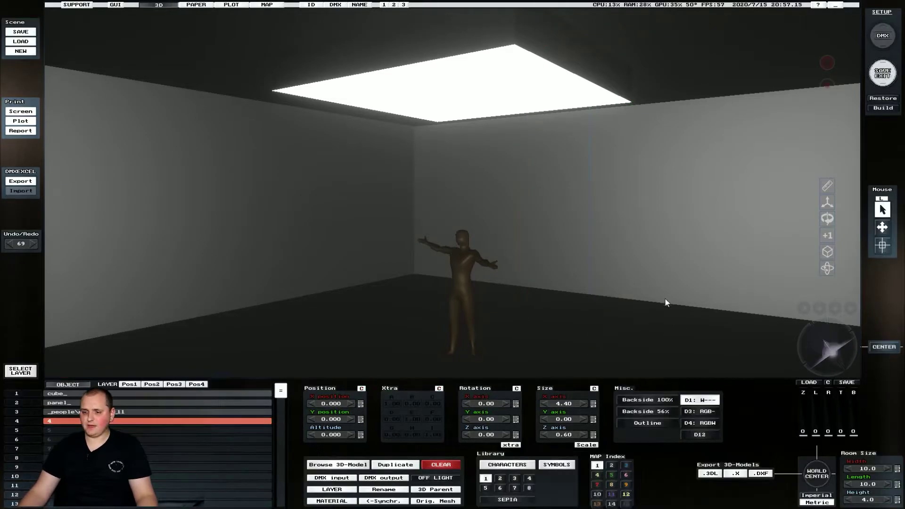
pyautogui.click(77, 403)
pyautogui.scroll(-6, 337, 431)
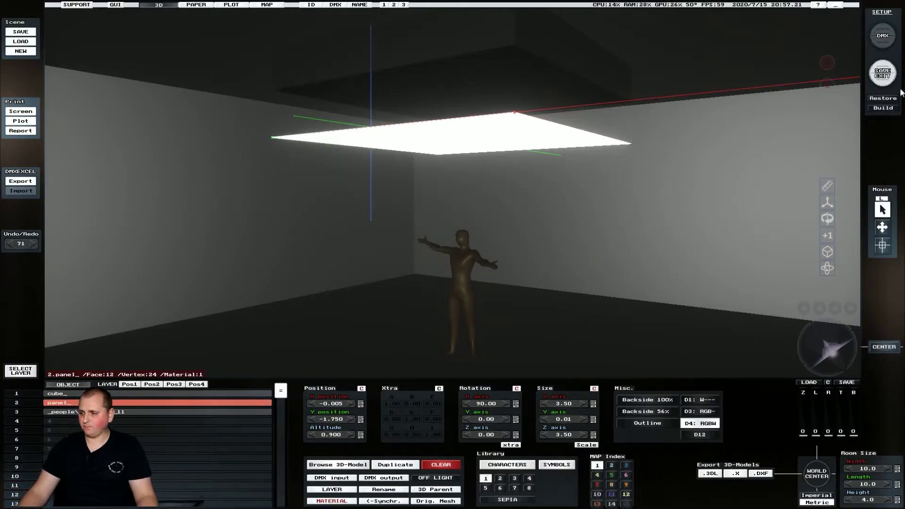
pyautogui.click(515, 403)
pyautogui.write('270')
pyautogui.press('Return')
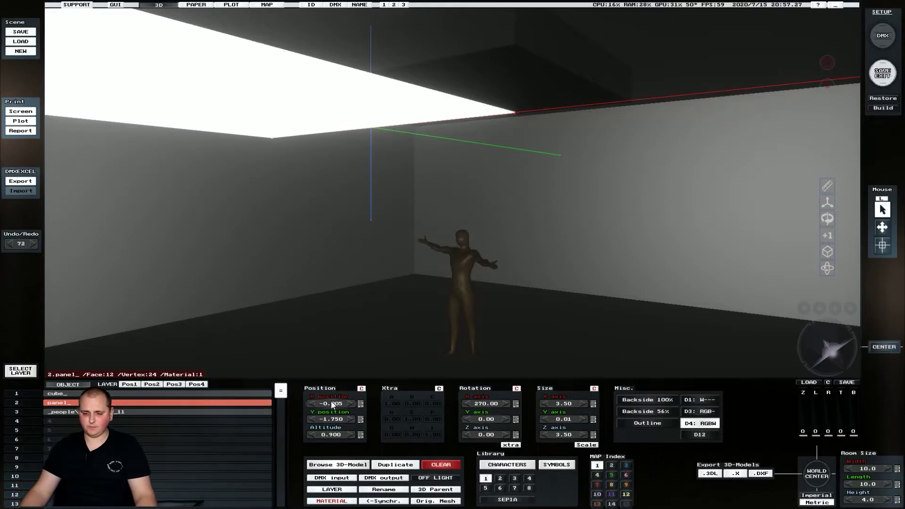
# Set the flipped panel's X position to 0, shift it along Y back under the cube, and return to the fixture editor
pyautogui.scroll(1, 330, 404)
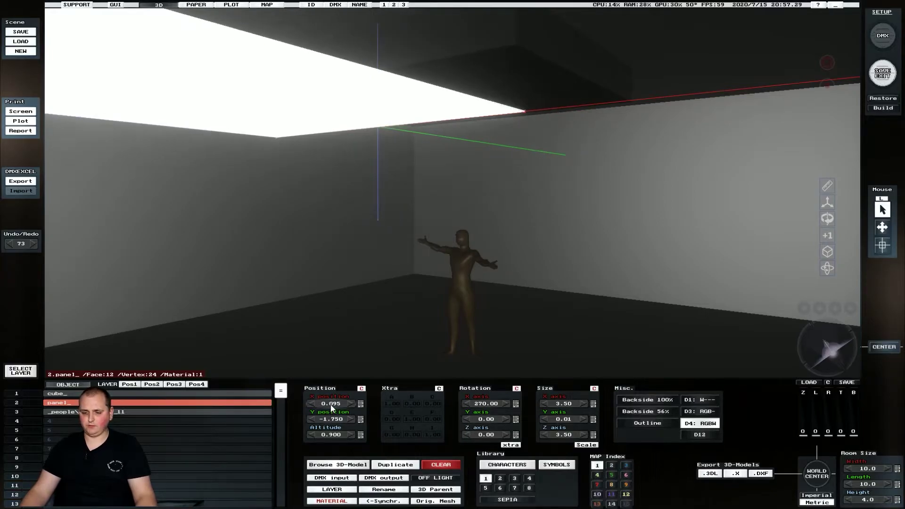
pyautogui.click(361, 404)
pyautogui.write('0')
pyautogui.press('Return')
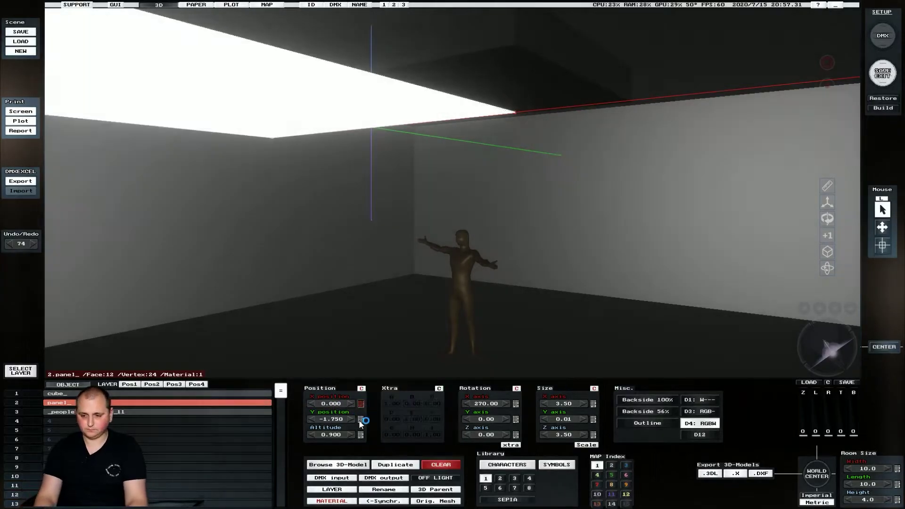
pyautogui.click(328, 416)
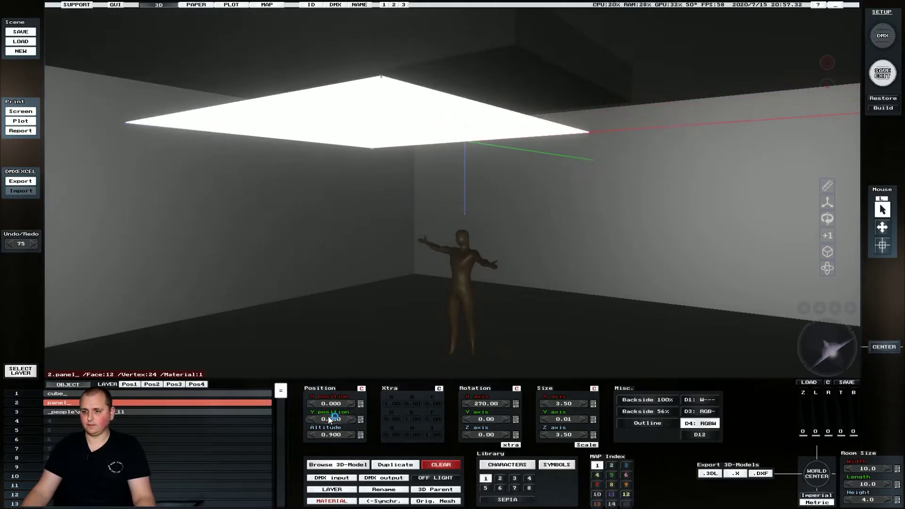
pyautogui.click(888, 34)
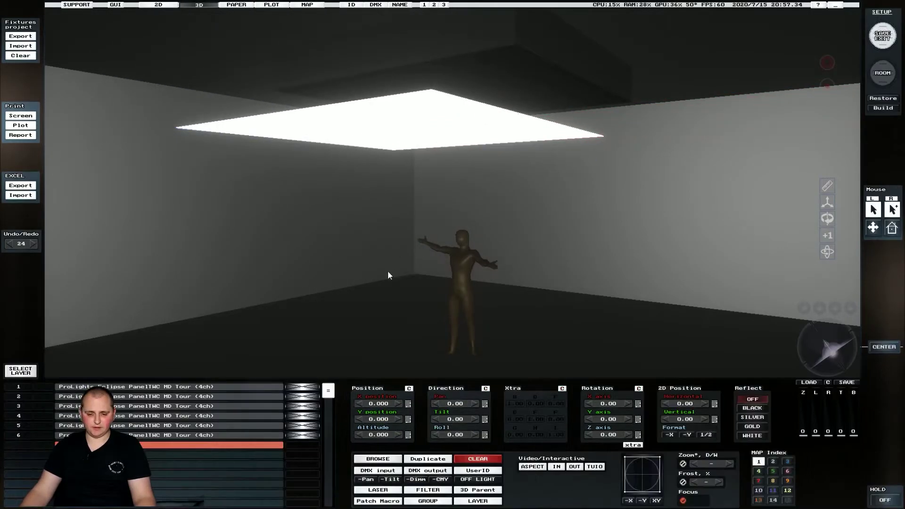
# Hold all six fixtures at 100%, return to the room editor, and turn off the panel material's emissive level
pyautogui.doubleClick(180, 387)
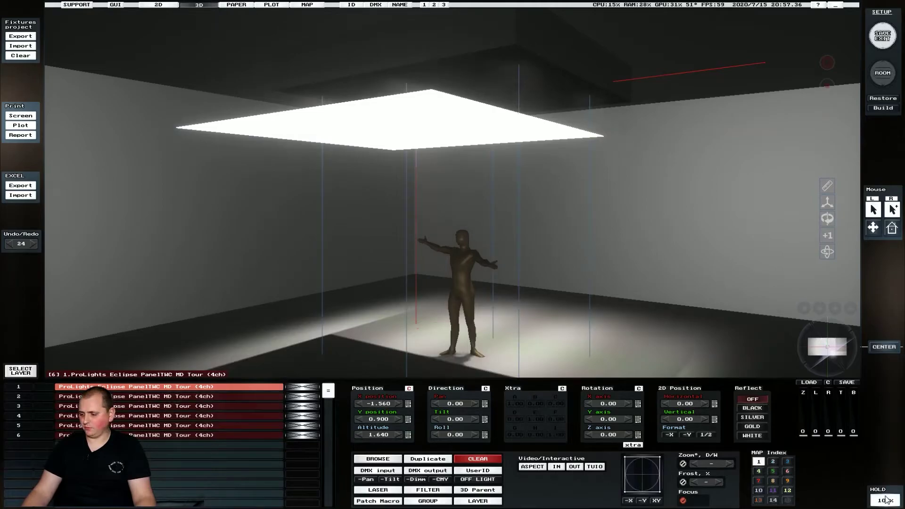
pyautogui.moveTo(825, 348); pyautogui.dragTo(824, 346)
pyautogui.click(885, 77)
pyautogui.click(483, 106)
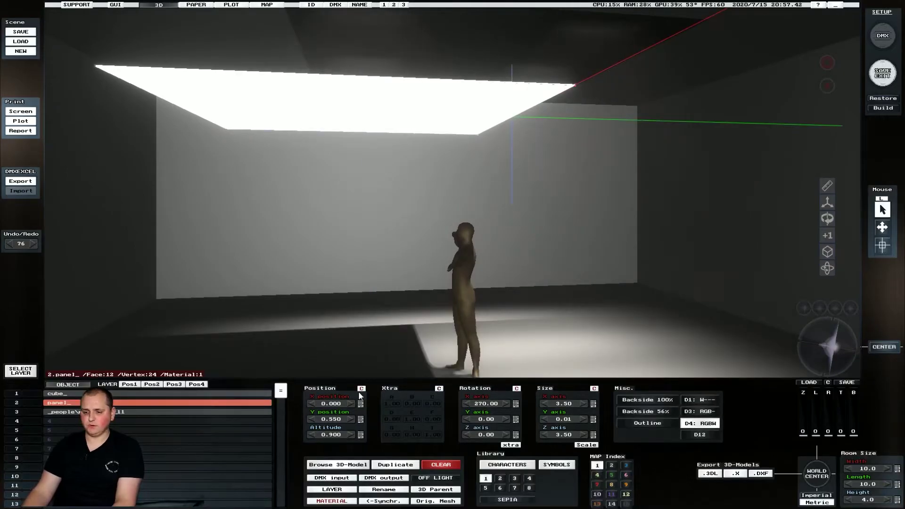
pyautogui.click(343, 501)
pyautogui.click(423, 488)
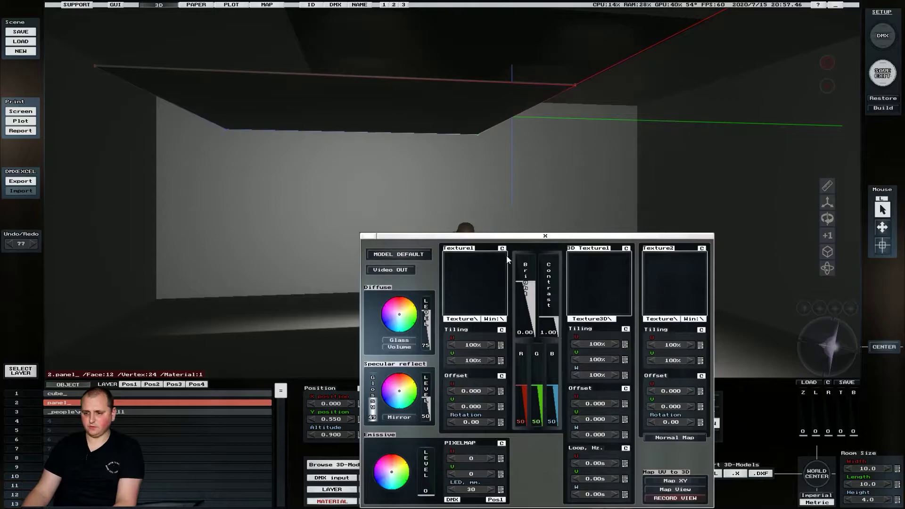
pyautogui.click(497, 235)
# Try a Y-axis size of -0.09 for the panel, and restore it to 0.01
pyautogui.moveTo(827, 355); pyautogui.dragTo(810, 359)
pyautogui.scroll(3, 337, 406)
pyautogui.scroll(-3, 337, 406)
pyautogui.click(580, 417)
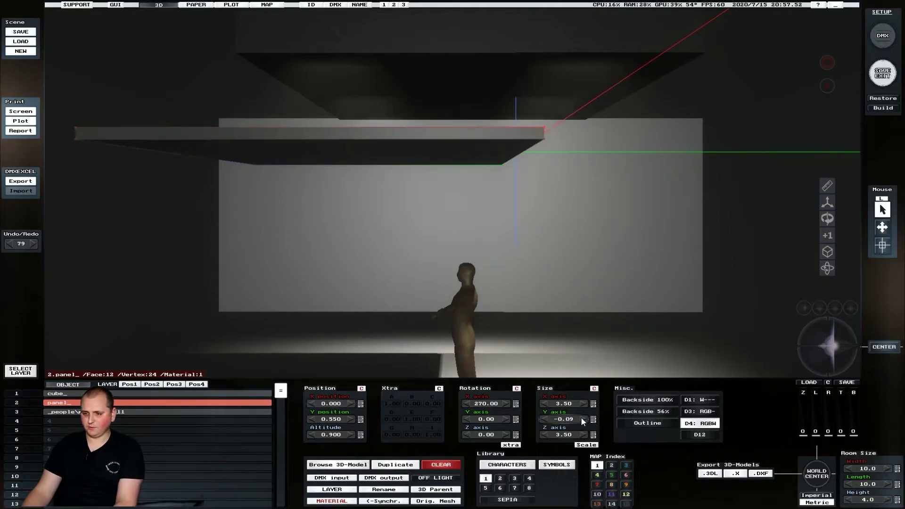
pyautogui.scroll(-1, 580, 418)
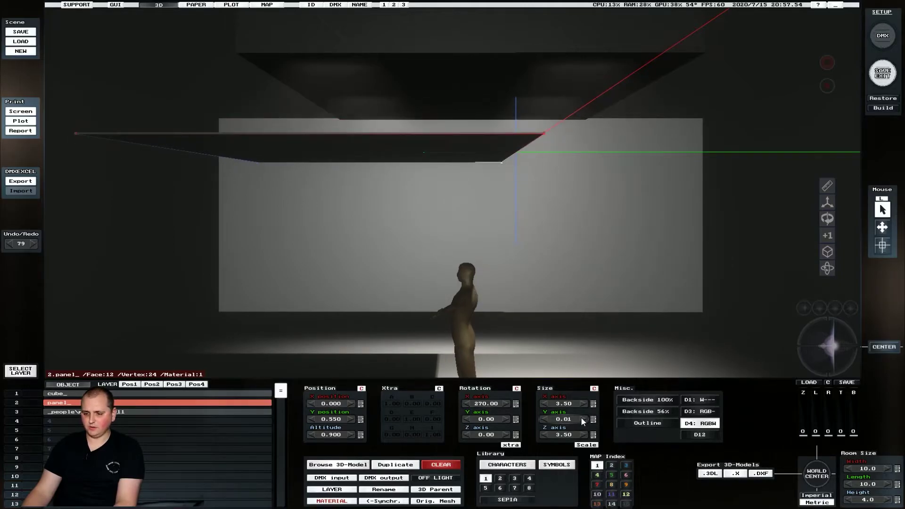
# Replace the panel with the flat plane model from the 3D model library
pyautogui.click(319, 464)
pyautogui.click(728, 83)
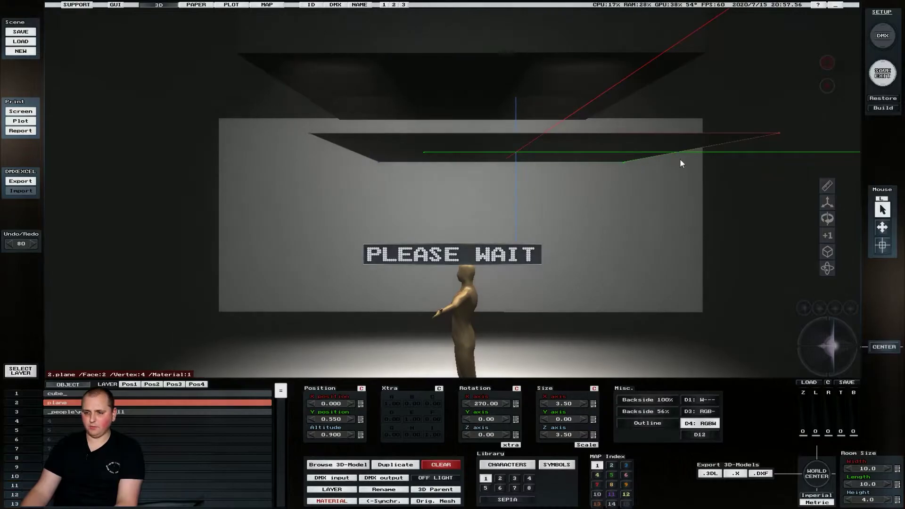
pyautogui.click(813, 344)
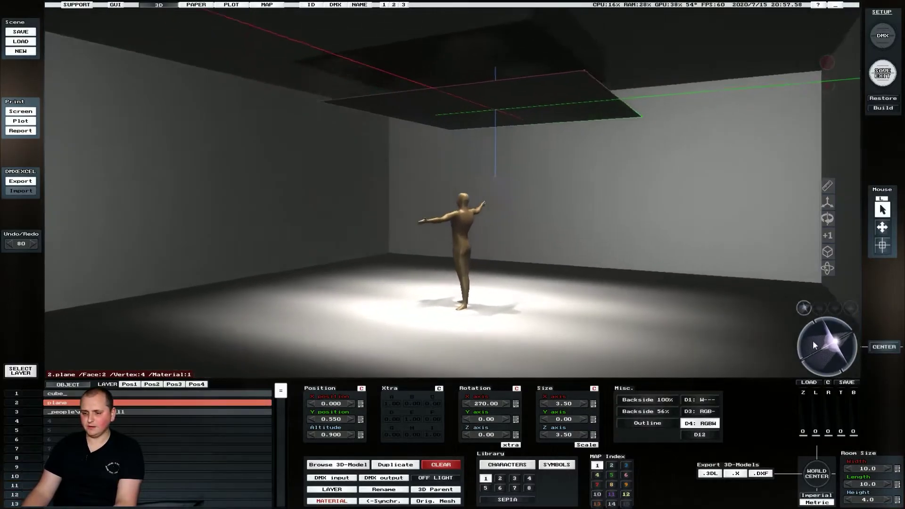
pyautogui.moveTo(812, 344); pyautogui.dragTo(461, 364)
pyautogui.click(338, 465)
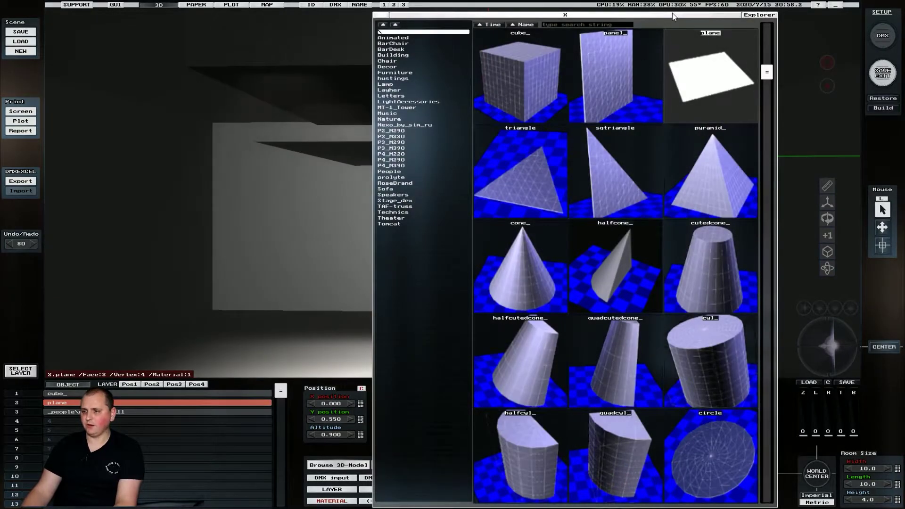
pyautogui.click(669, 15)
# Set the plane's altitude to 1.495 and its Y position to 0.050 so it fits under the cube
pyautogui.scroll(6, 332, 433)
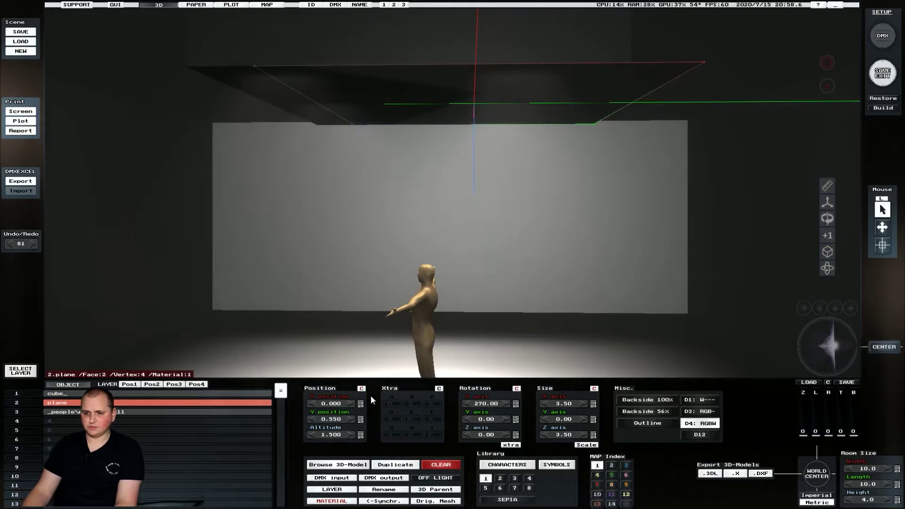
pyautogui.scroll(2, 337, 403)
pyautogui.scroll(-2, 337, 403)
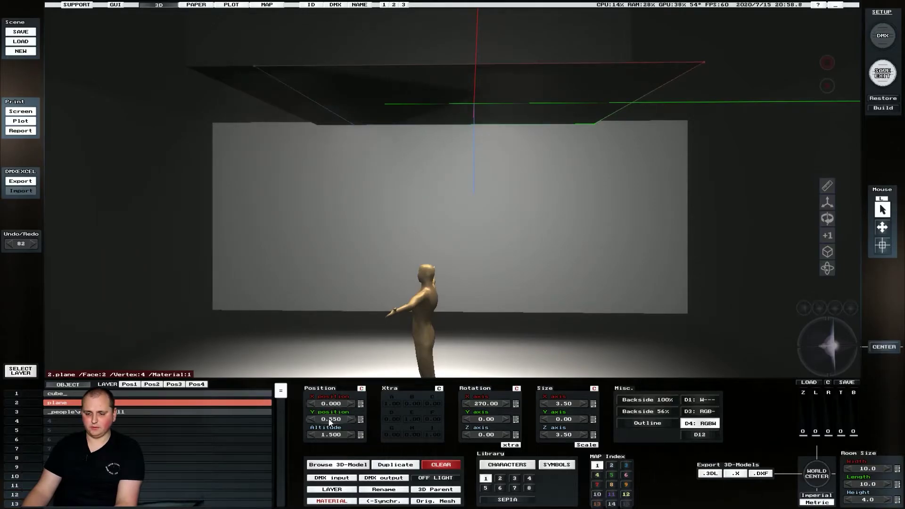
pyautogui.scroll(-5, 331, 421)
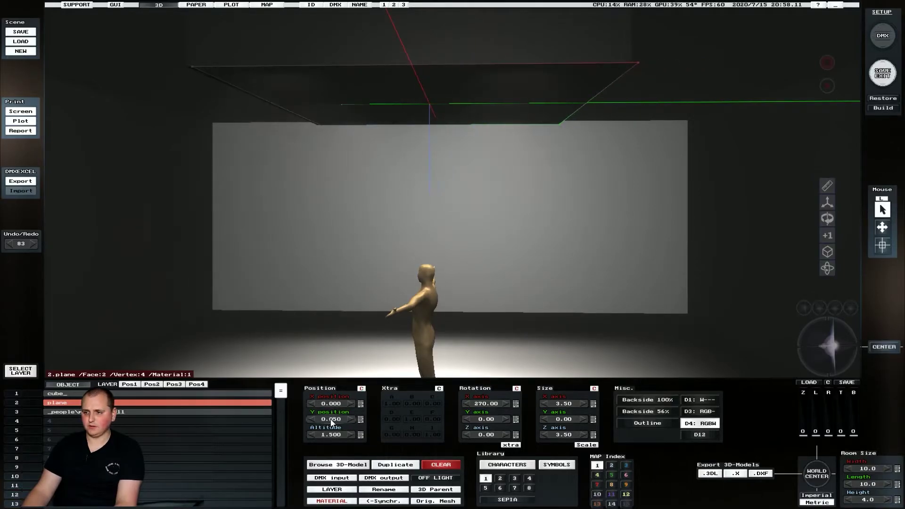
pyautogui.moveTo(819, 335); pyautogui.dragTo(818, 334)
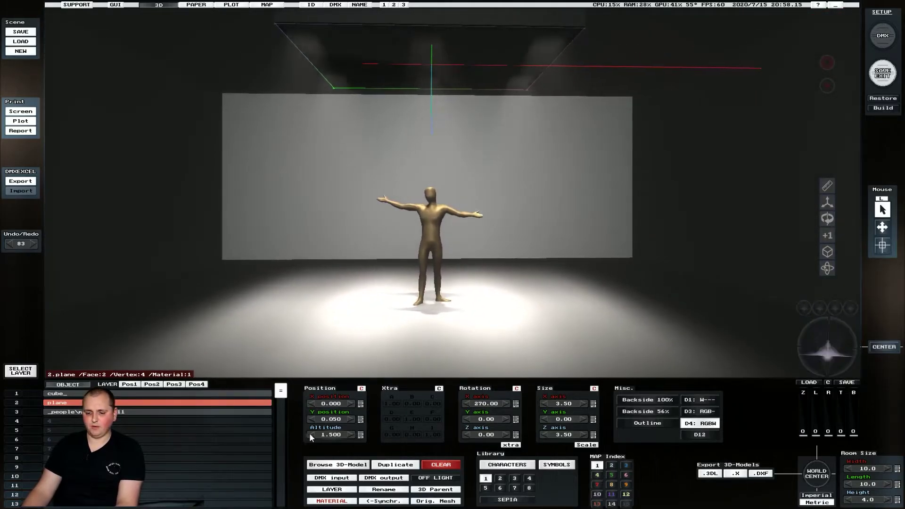
pyautogui.click(310, 435)
# Set the emissive level of the plane's material to ON so the plane glows
pyautogui.moveTo(801, 346); pyautogui.dragTo(812, 342)
pyautogui.click(331, 501)
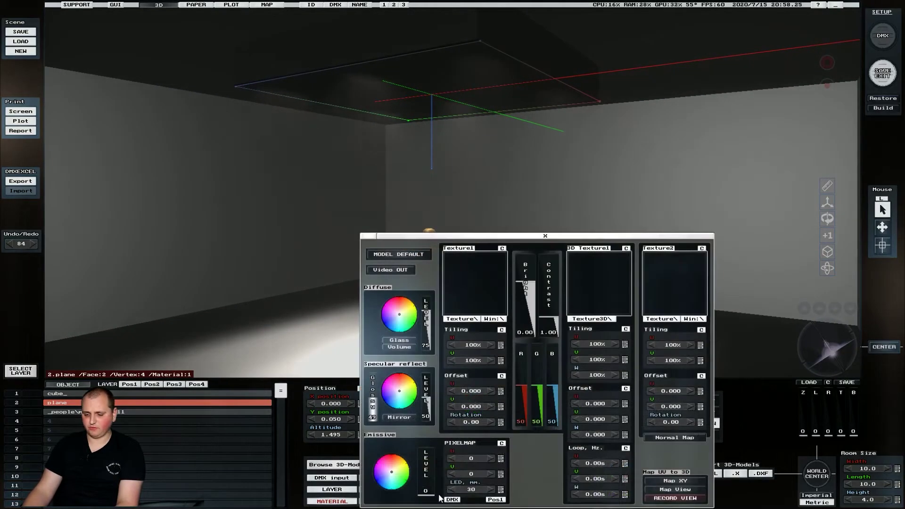
pyautogui.moveTo(429, 492); pyautogui.dragTo(433, 451)
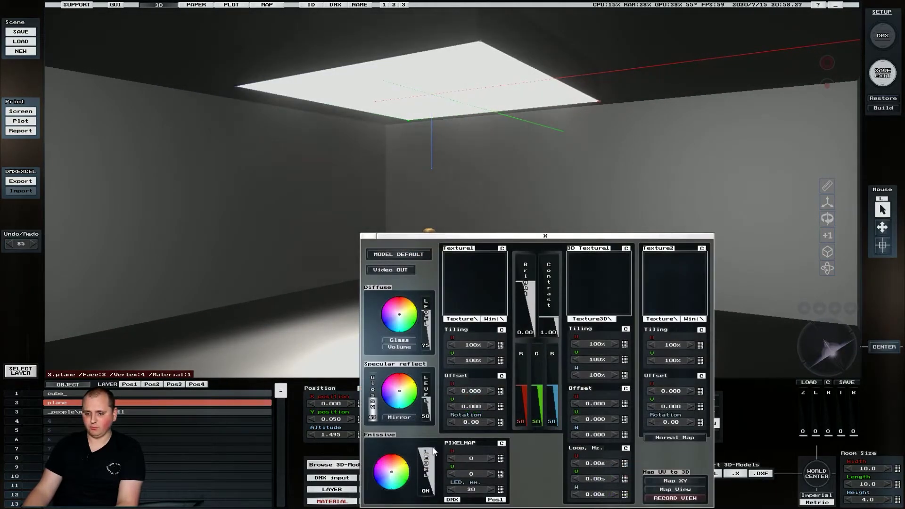
pyautogui.click(545, 236)
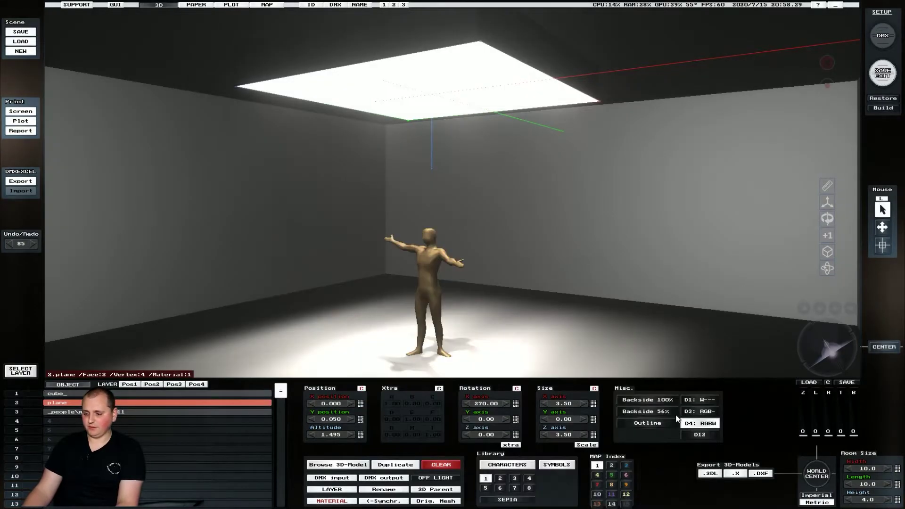
# Patch the plane's RGBW channels to DMX input Acn1, starting at address 1
pyautogui.click(341, 479)
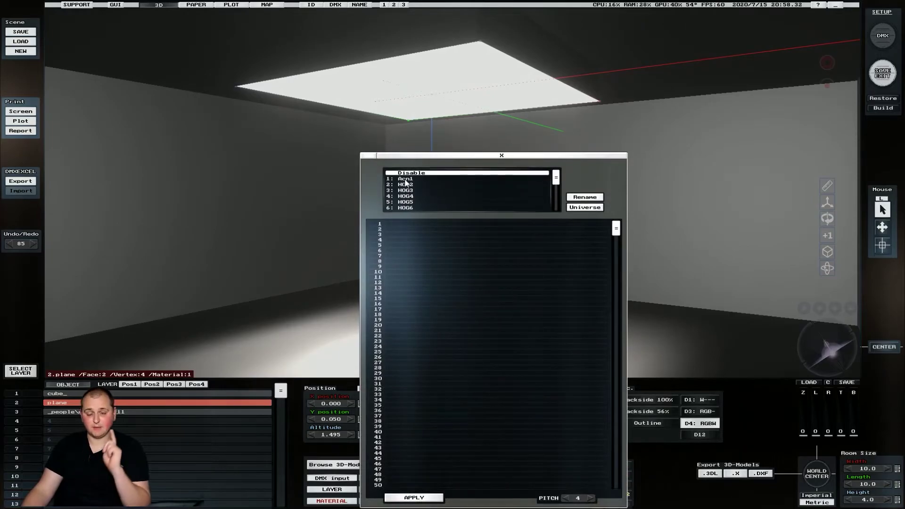
pyautogui.click(406, 179)
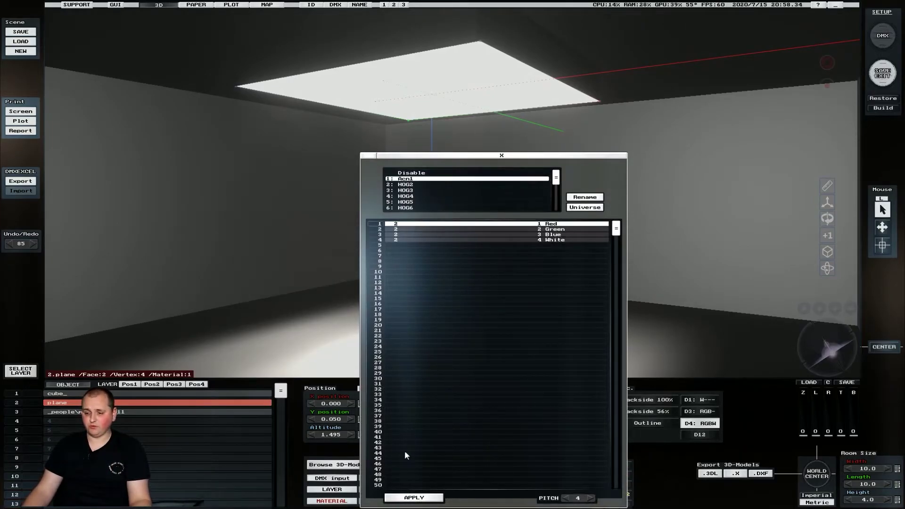
pyautogui.click(413, 497)
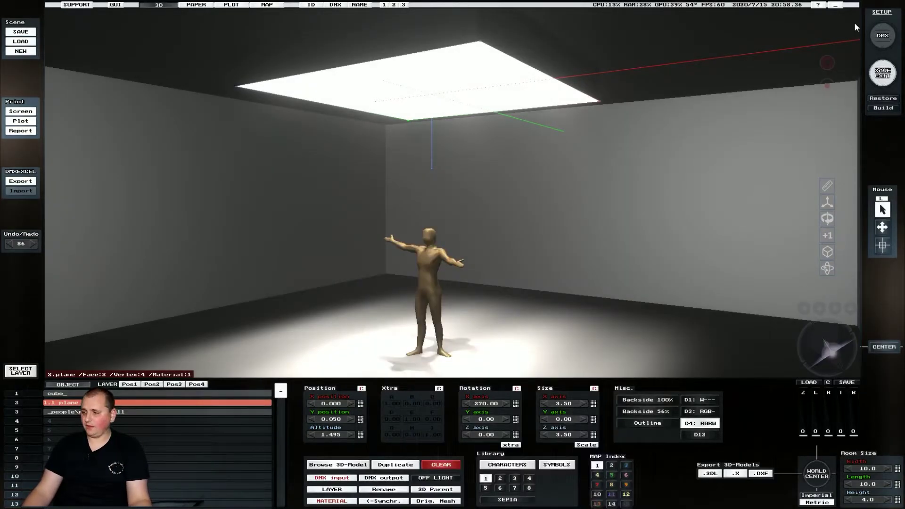
# In the fixture editor, turn the hold off and patch all six fixtures to Acn1 address 1 with pitch 0
pyautogui.click(883, 38)
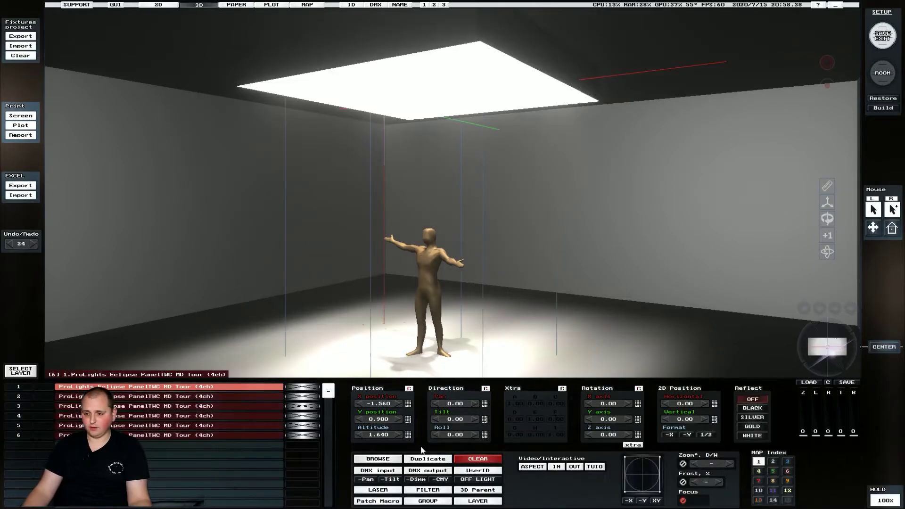
pyautogui.click(891, 502)
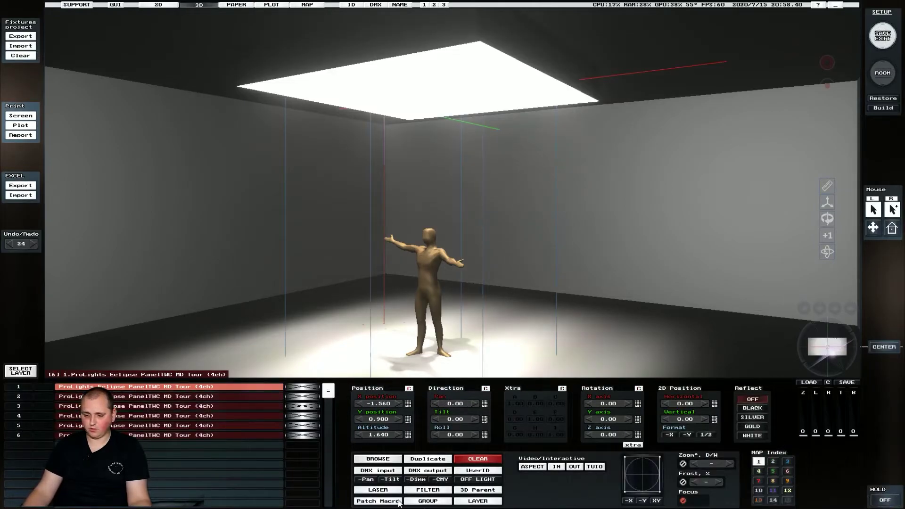
pyautogui.click(379, 470)
pyautogui.click(466, 179)
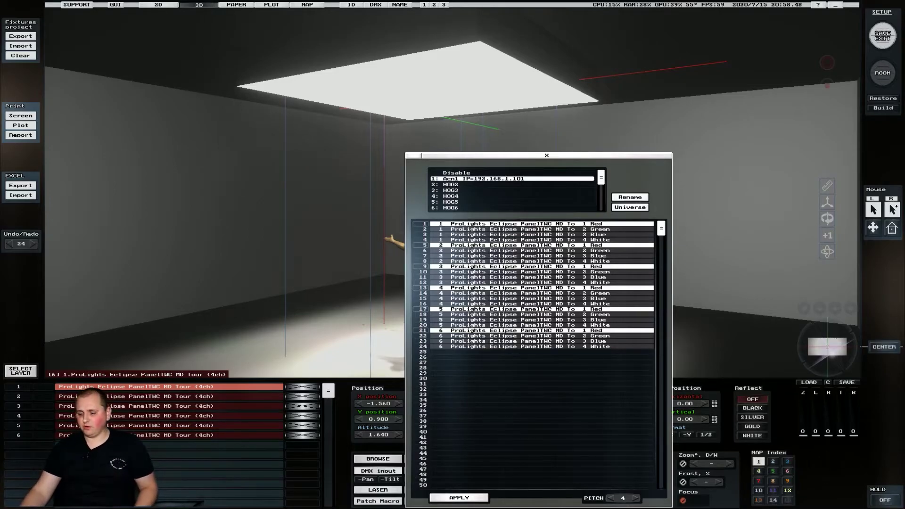
pyautogui.click(611, 497)
pyautogui.scroll(-3, 628, 504)
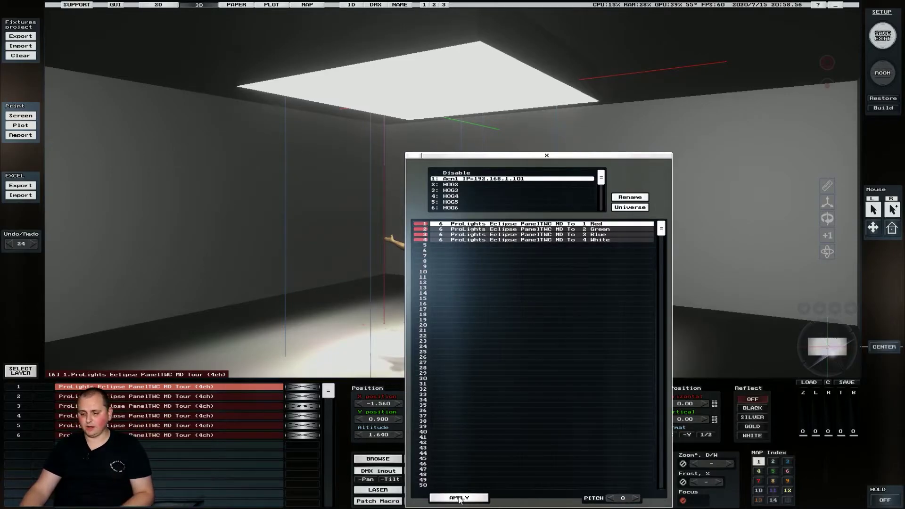
pyautogui.click(459, 498)
# Save the changes to Database_SoftBox, leave the editor, and raise the main view's ambient light to 54%
pyautogui.click(880, 35)
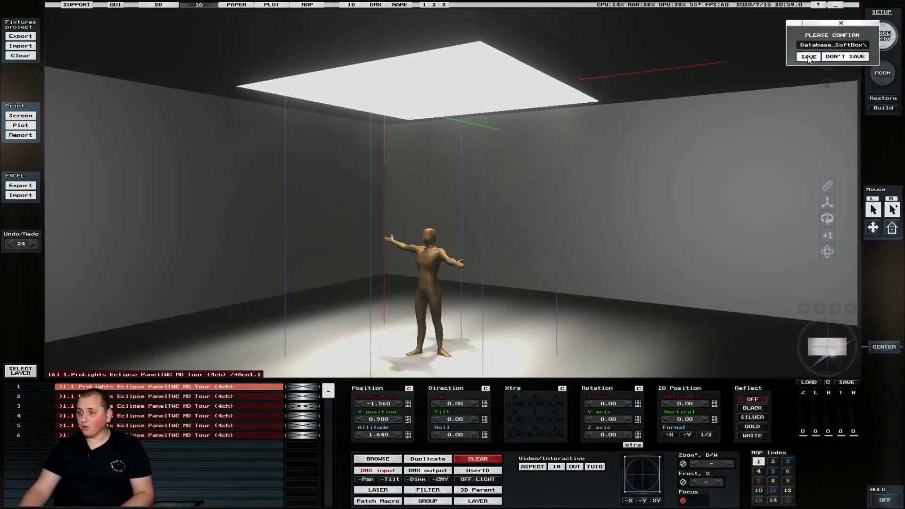
pyautogui.click(808, 57)
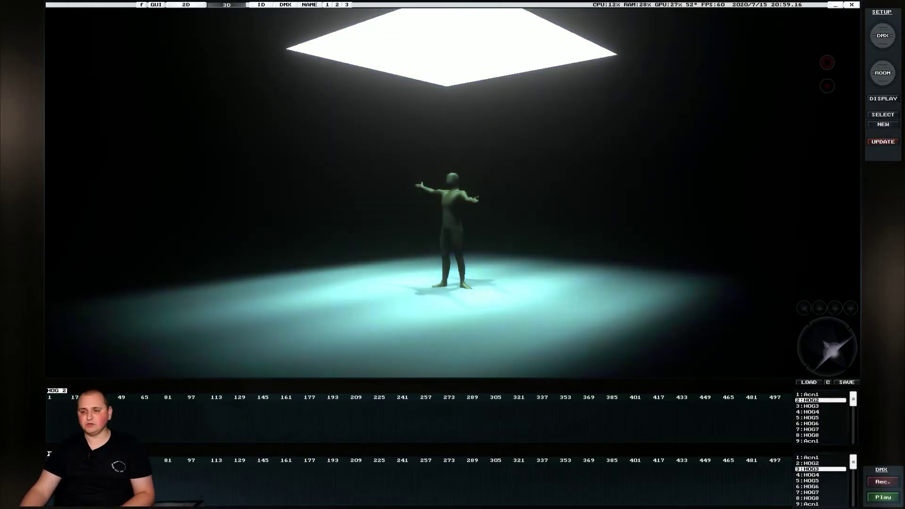
pyautogui.click(816, 331)
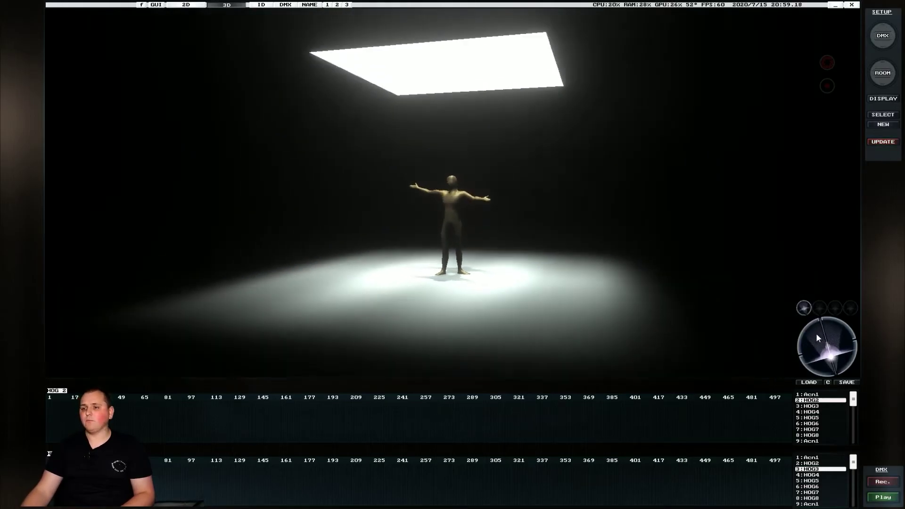
pyautogui.rightClick(830, 267)
pyautogui.moveTo(795, 196); pyautogui.dragTo(800, 182)
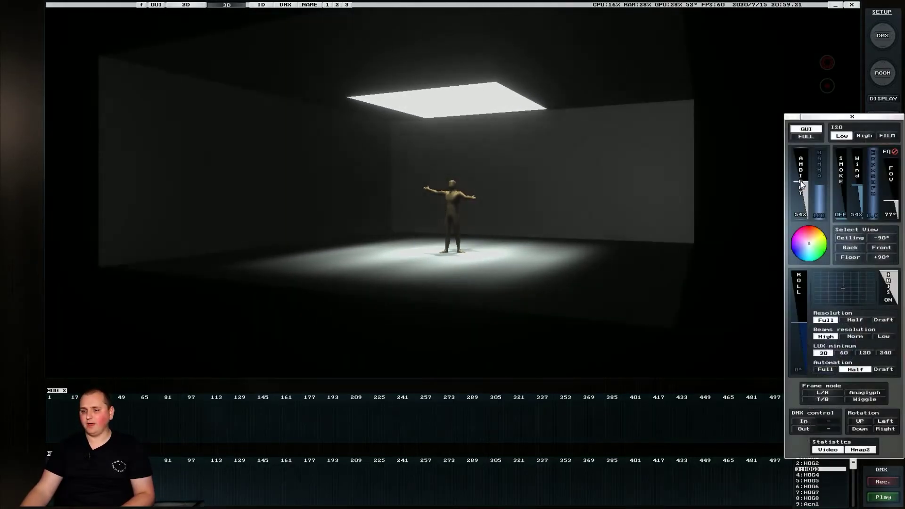
pyautogui.rightClick(607, 176)
pyautogui.moveTo(848, 340); pyautogui.dragTo(816, 338)
# Reopen the fixture editor and set all six fixtures' zoom to 112.0° and frost to 100%
pyautogui.click(879, 35)
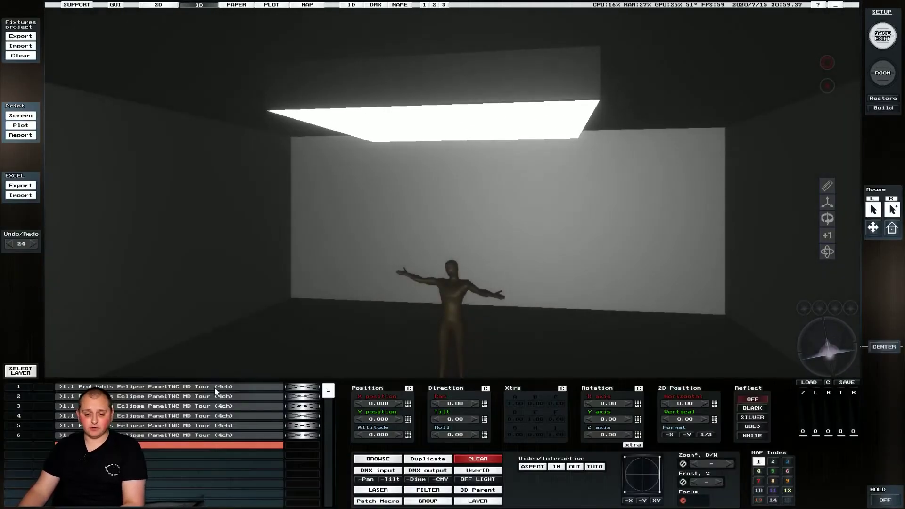
pyautogui.click(184, 387)
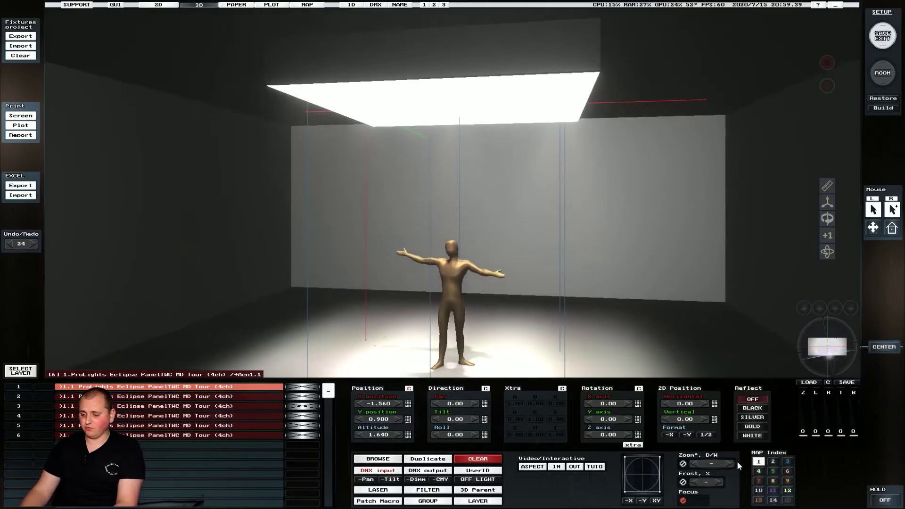
pyautogui.click(708, 464)
pyautogui.click(707, 478)
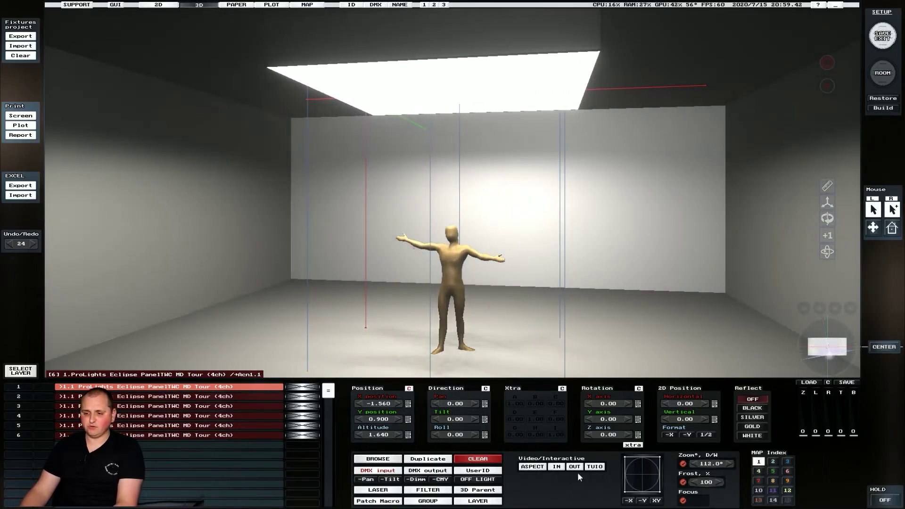
# Copy the system profile ProLights Eclipse PanelTWC MD Tour (4ch) into slot 1 of the database's Fixed category and open it in the Constructor
pyautogui.click(378, 458)
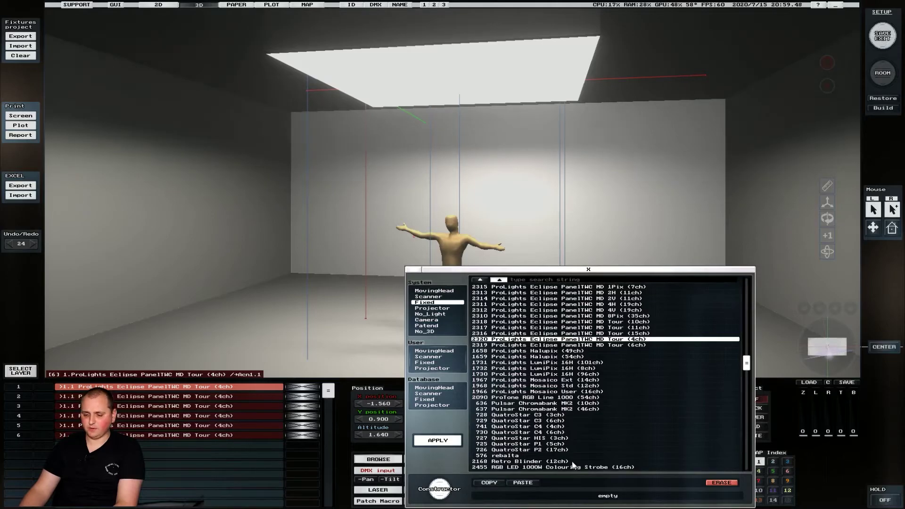
pyautogui.click(488, 484)
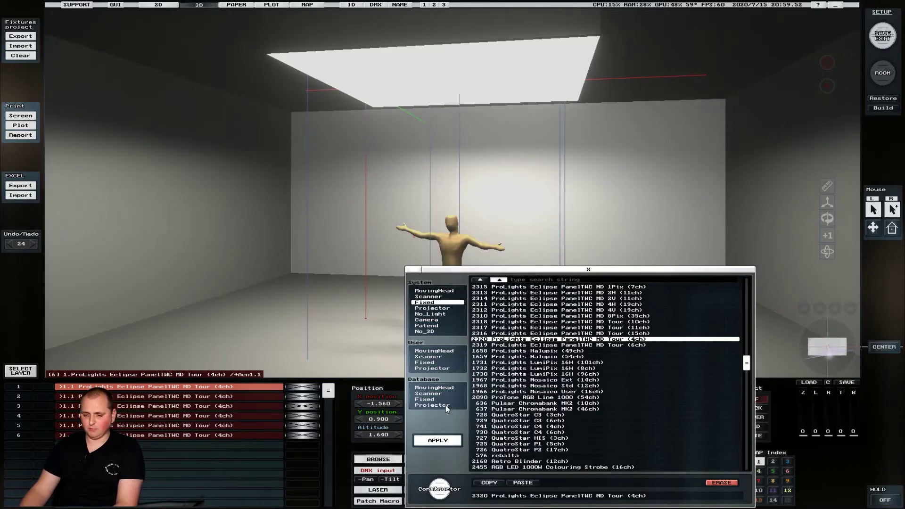
pyautogui.click(429, 400)
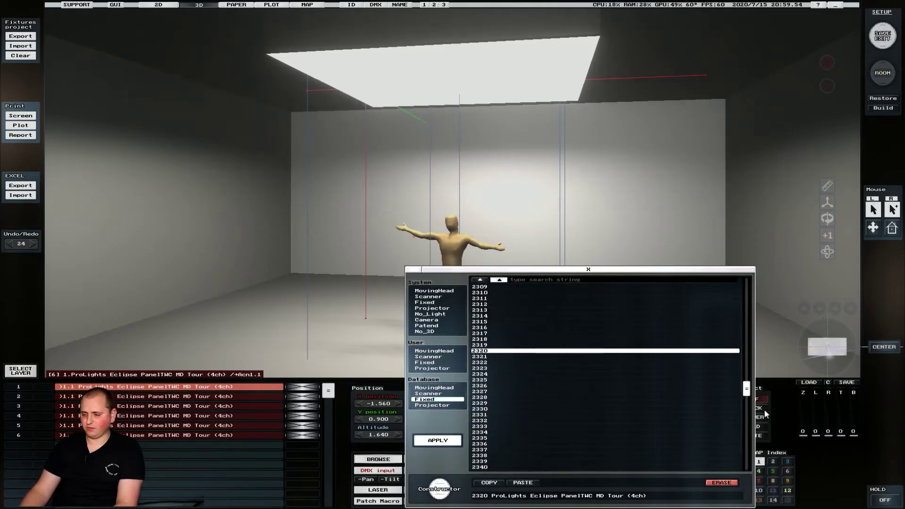
pyautogui.click(508, 292)
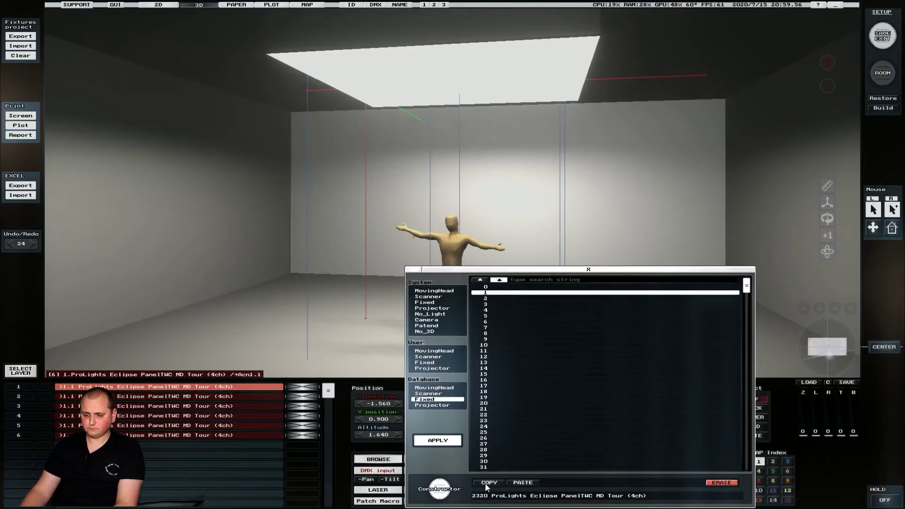
pyautogui.click(522, 483)
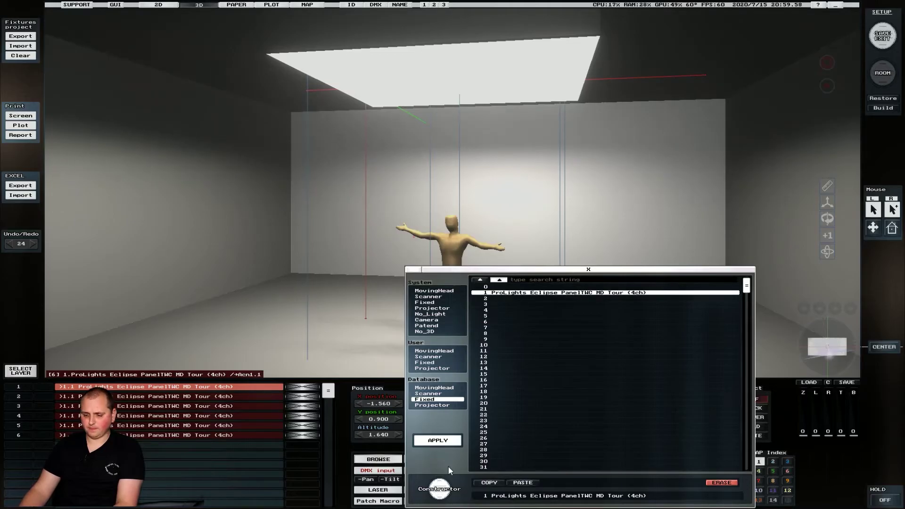
pyautogui.click(438, 490)
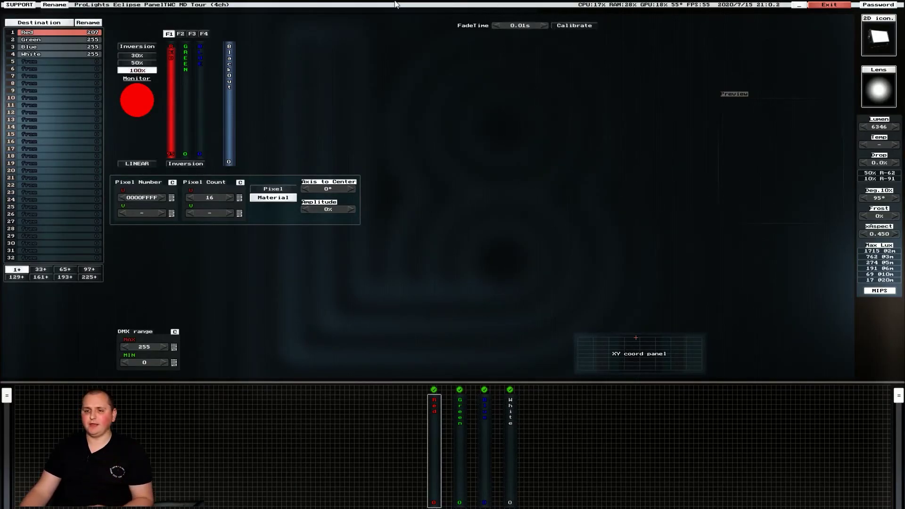
# Rename the fixture profile to ProLights Eclipse PanelTWC MD Tour (4ch) SB and leave the Constructor
pyautogui.click(54, 5)
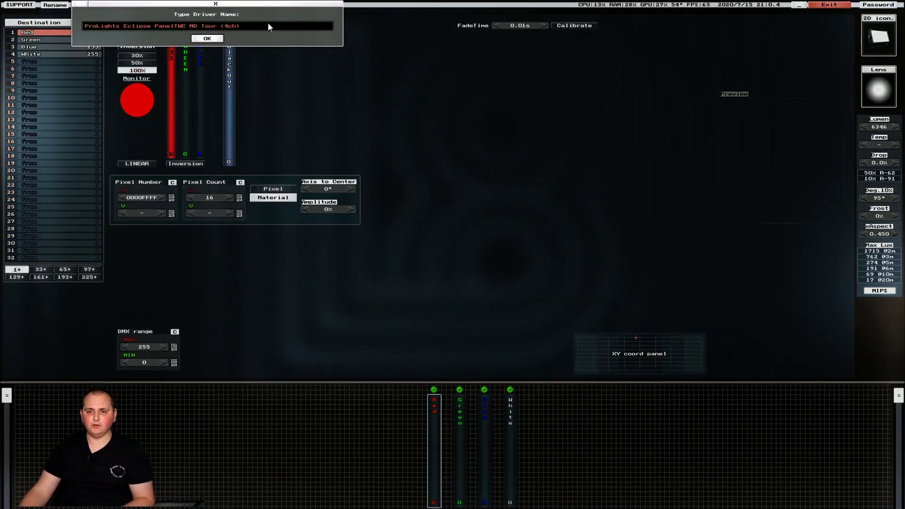
pyautogui.write('SB')
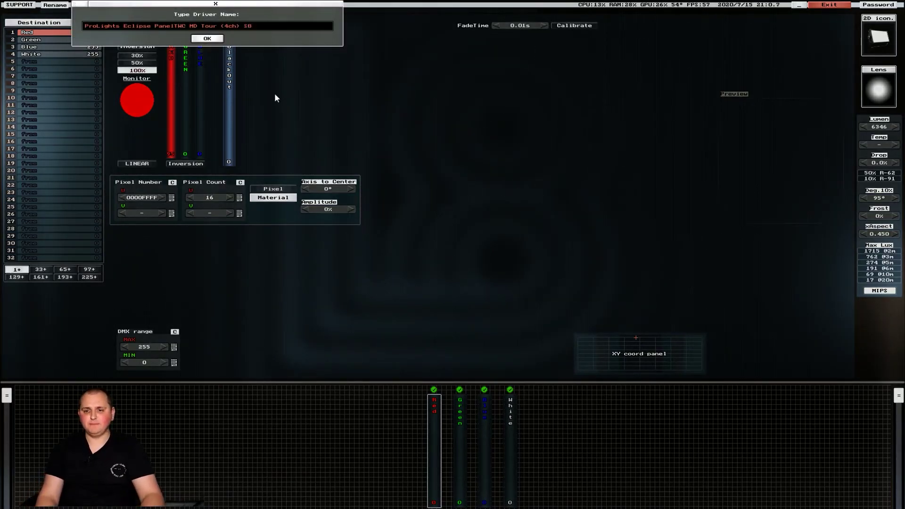
pyautogui.press('Return')
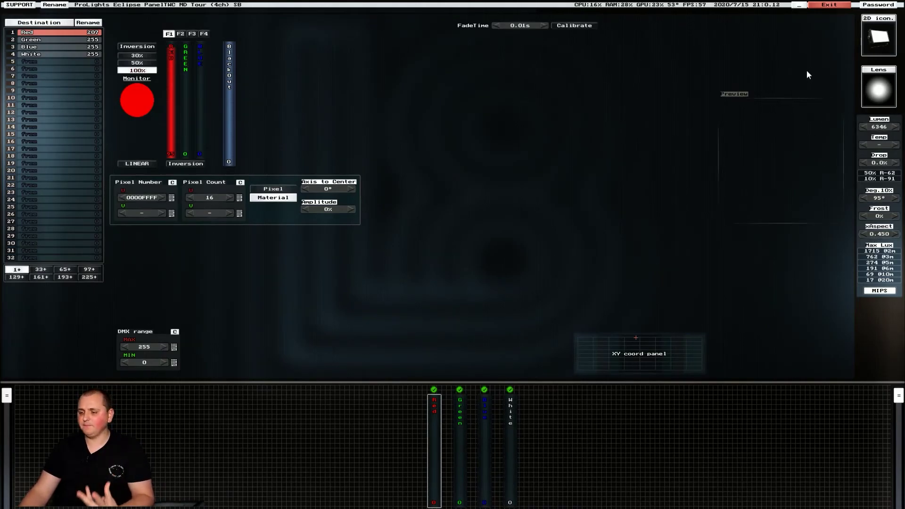
pyautogui.click(829, 4)
pyautogui.click(689, 38)
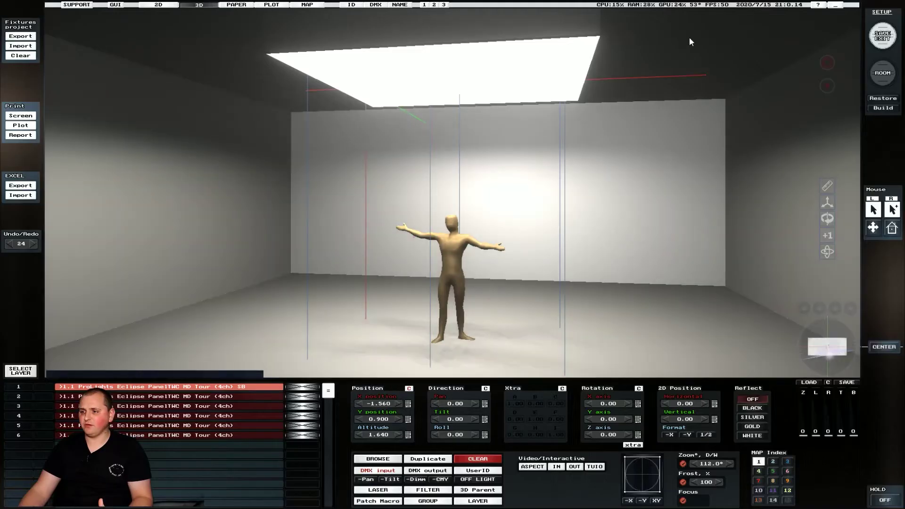
# Change all six fixtures to the database profile ProLights Eclipse PanelTWC MD Tour (4ch) SB, then save to Database_SoftBox and leave the editor
pyautogui.click(378, 470)
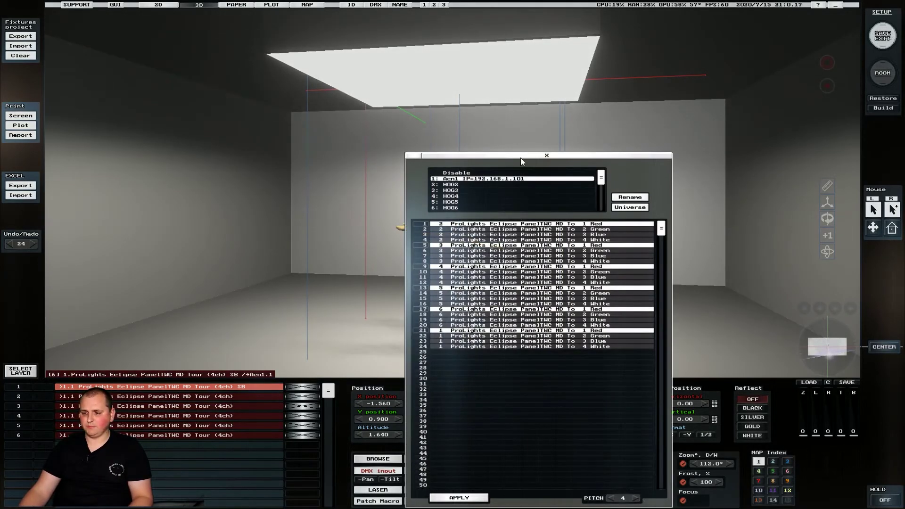
pyautogui.click(518, 157)
pyautogui.click(393, 457)
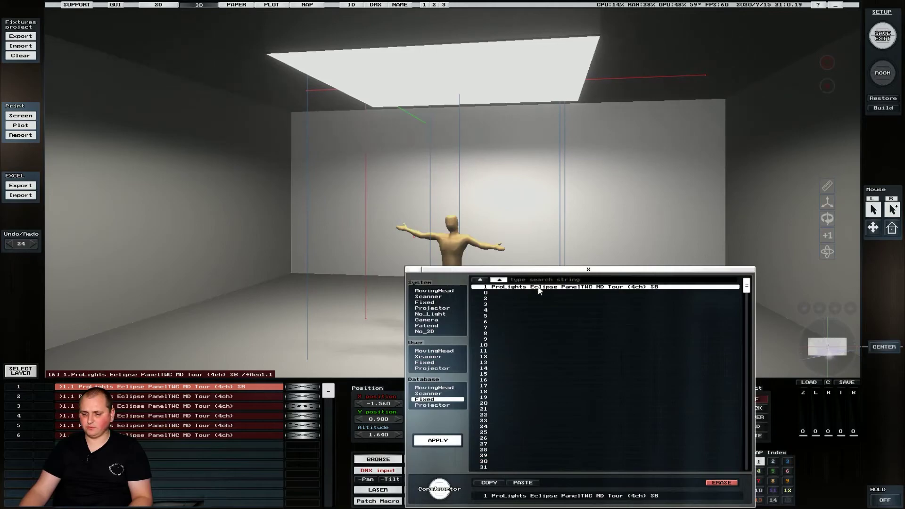
pyautogui.click(439, 441)
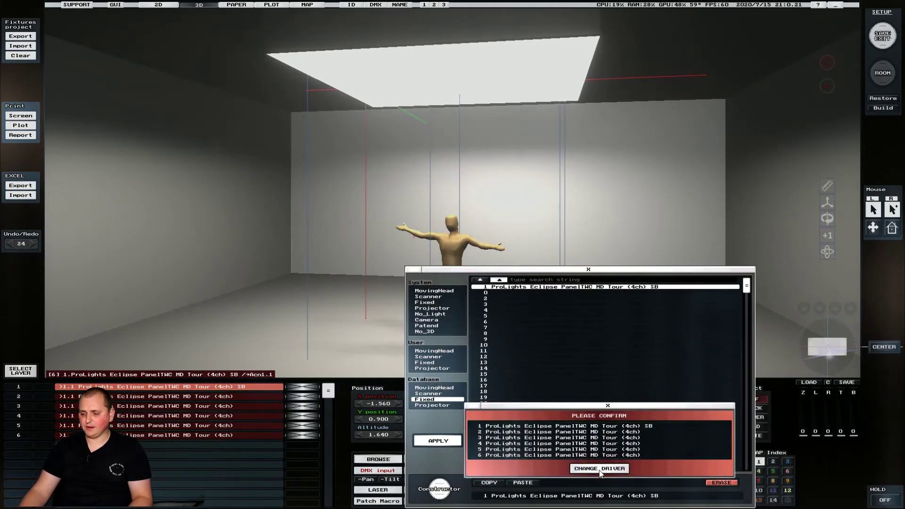
pyautogui.click(599, 468)
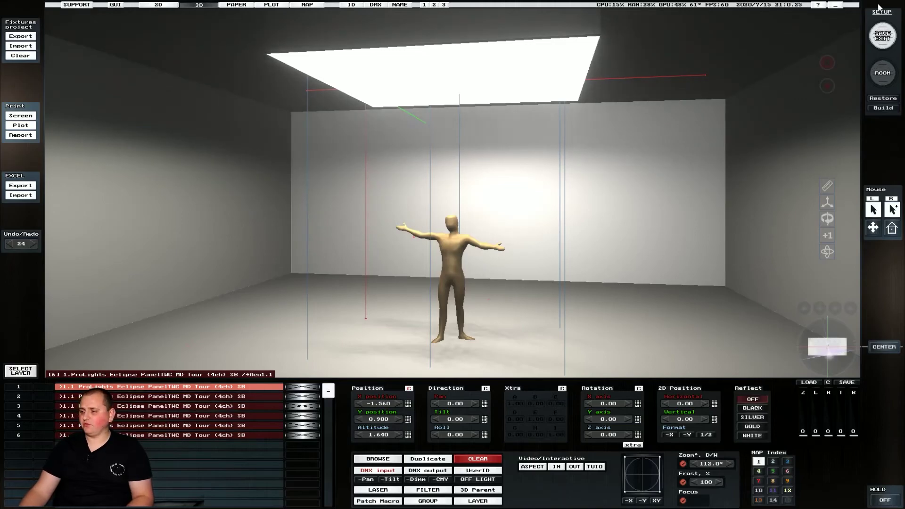
pyautogui.click(882, 36)
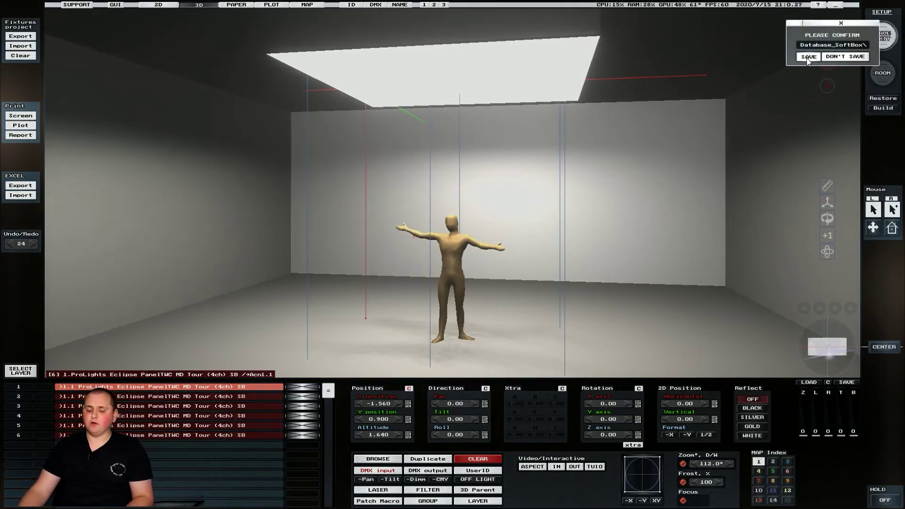
pyautogui.click(806, 58)
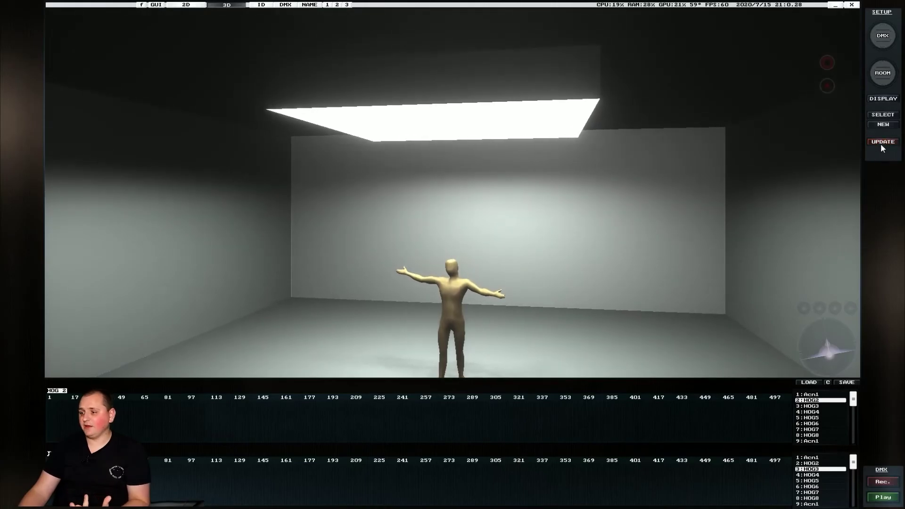
# Download the pending update of the ProLights Eclipse PanelTWC MD Tour (4ch) fixture file and return to the 3D scene
pyautogui.click(880, 142)
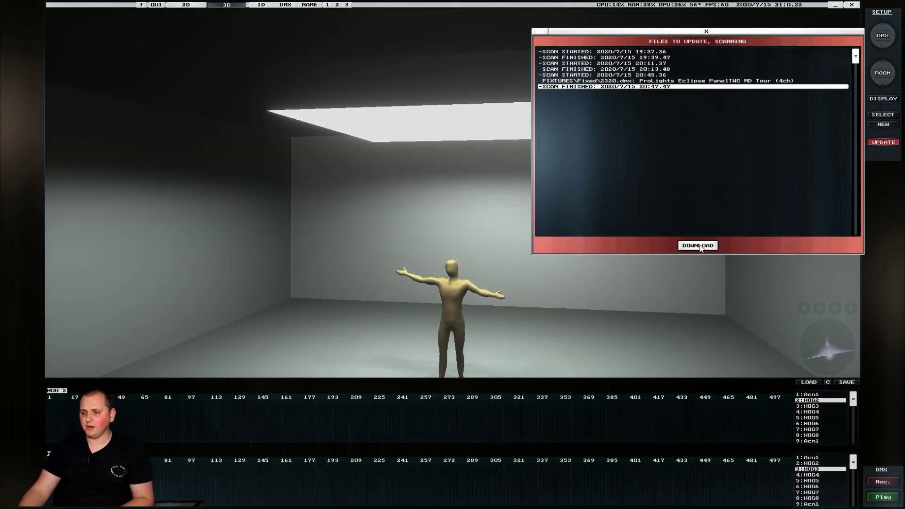
pyautogui.click(698, 245)
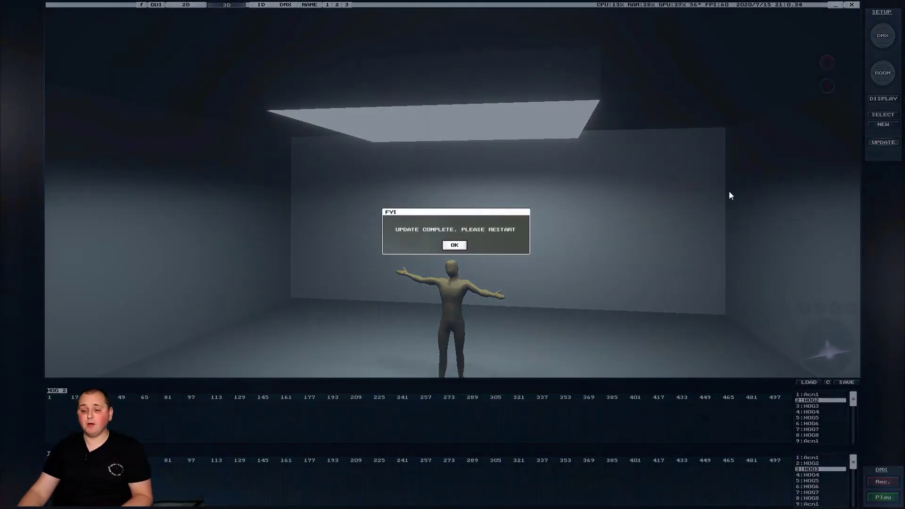
pyautogui.click(465, 247)
pyautogui.moveTo(844, 335); pyautogui.dragTo(838, 342)
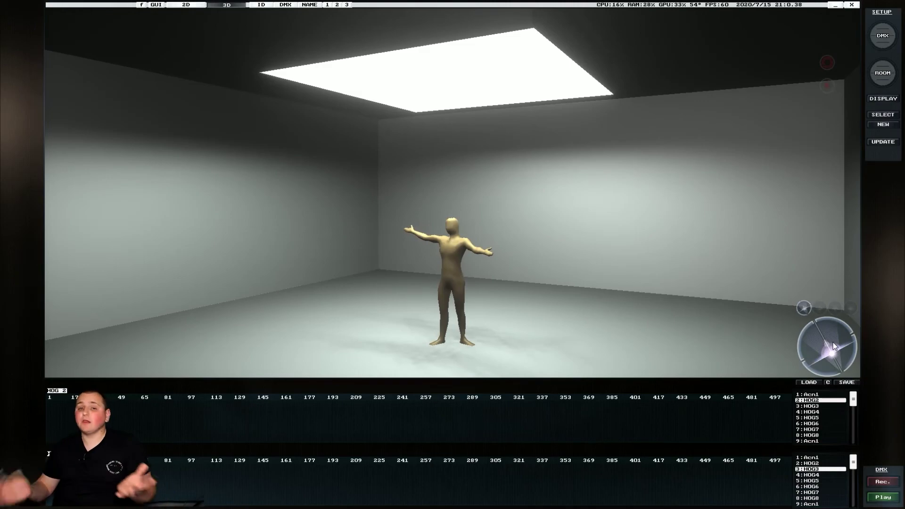